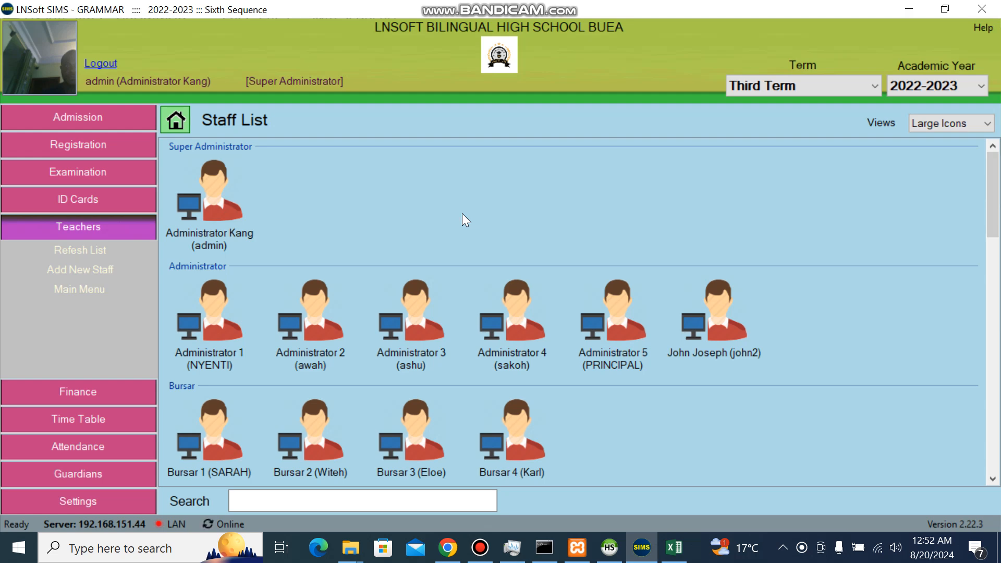
Load staff.xlsx into the Import Staff from Excel window so Sheet1 is listed
{"action": "right_click", "coordinate": [429, 218]}
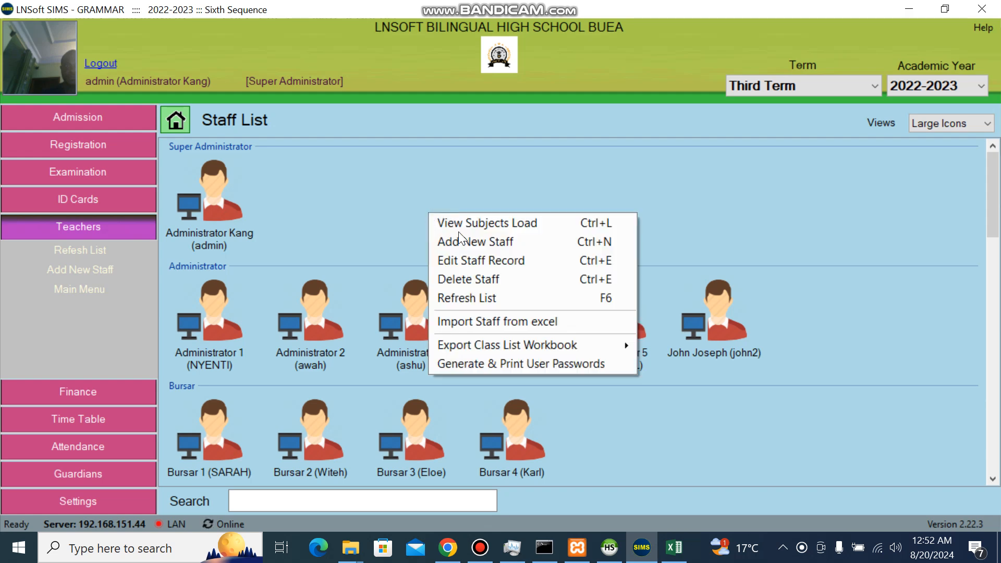
{"action": "left_click", "coordinate": [493, 323]}
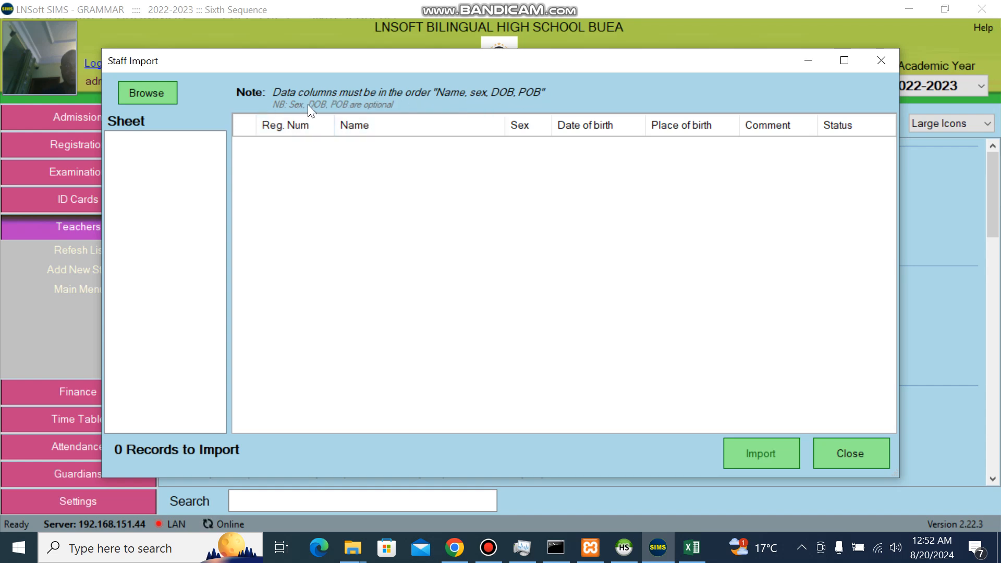
{"action": "left_click", "coordinate": [162, 96]}
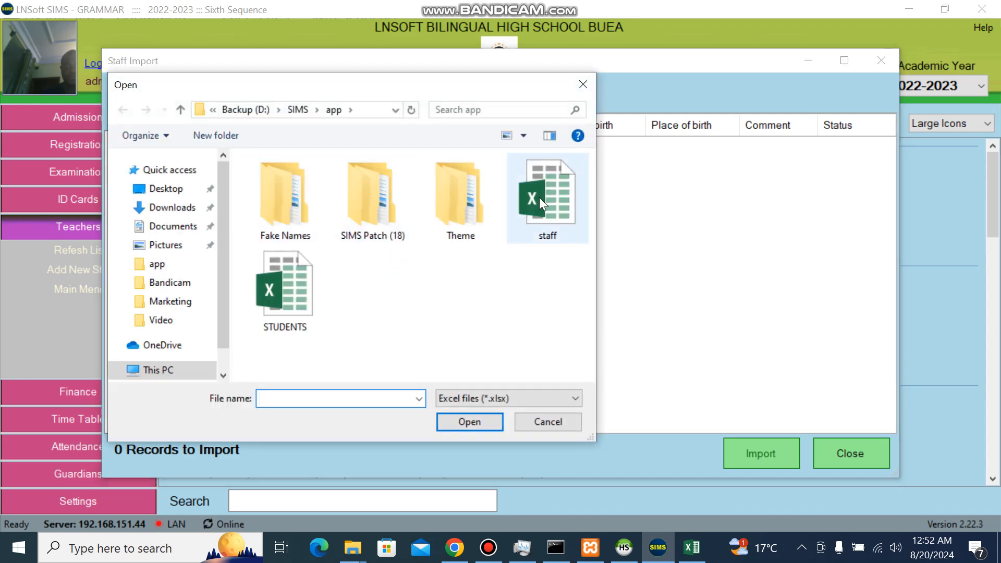
{"action": "left_click", "coordinate": [538, 197]}
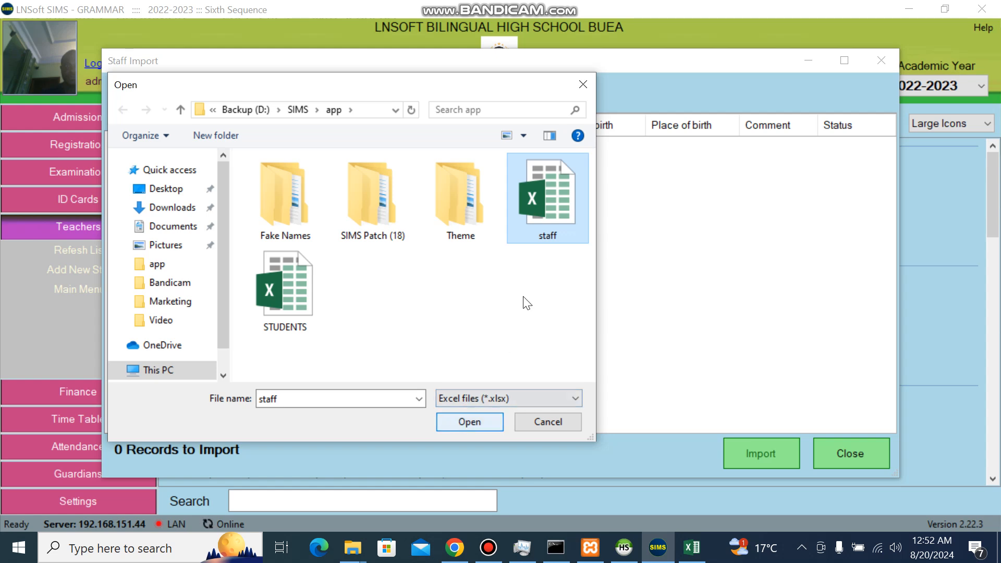
{"action": "left_click", "coordinate": [469, 420]}
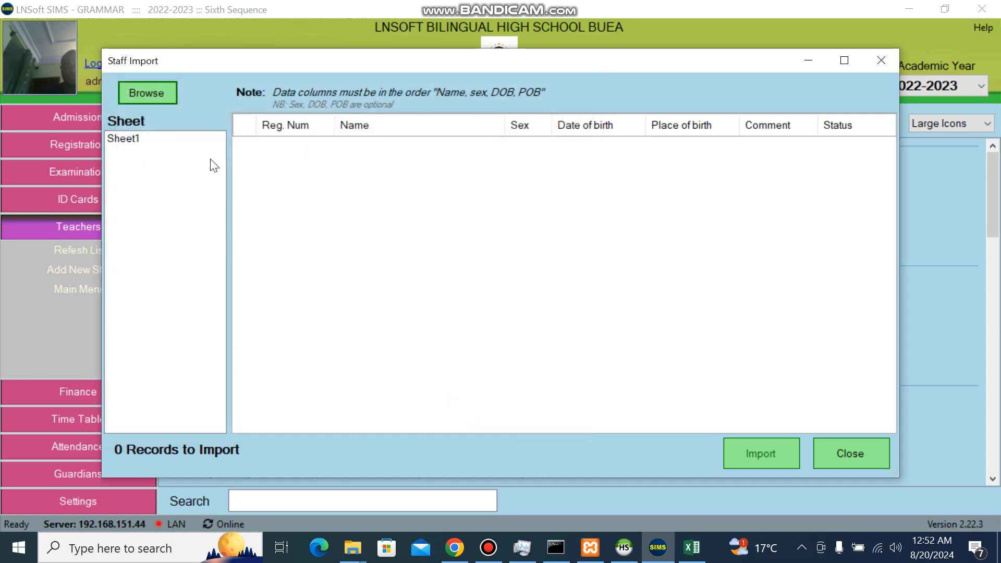
Load Sheet1's rows, import the three staff records, and close the import window
{"action": "left_click", "coordinate": [129, 139]}
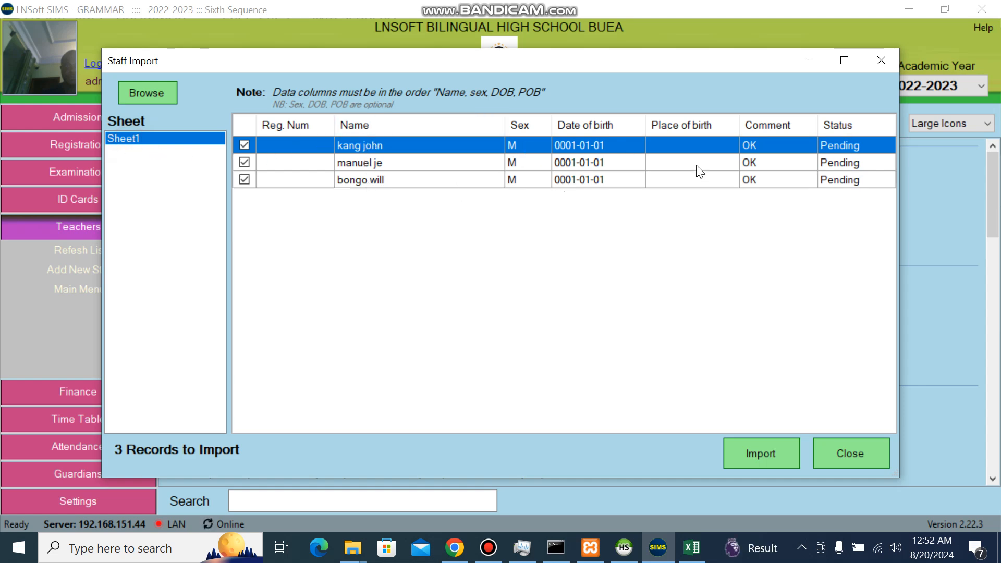
{"action": "left_click", "coordinate": [744, 455]}
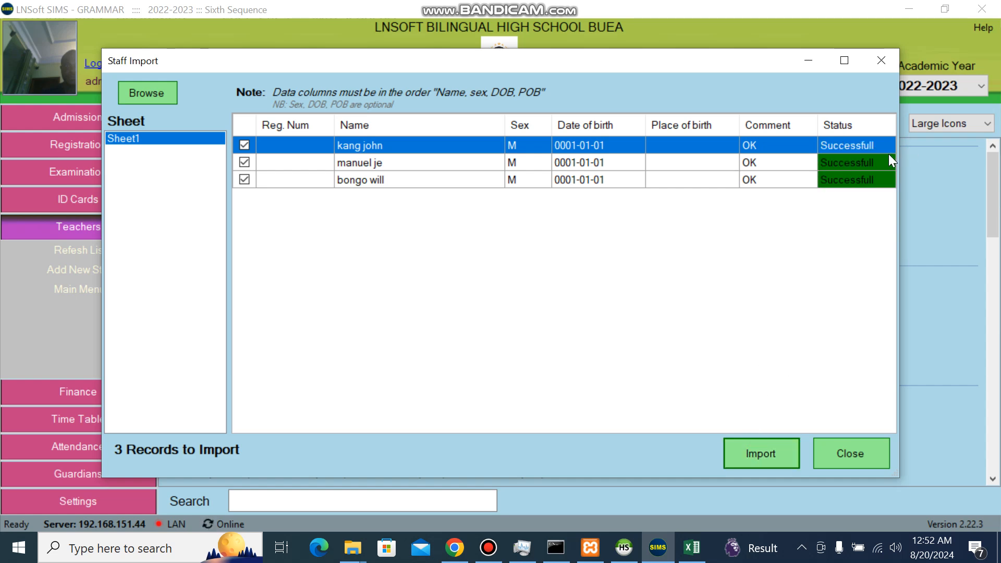
{"action": "left_click", "coordinate": [848, 450]}
{"action": "left_click", "coordinate": [391, 500]}
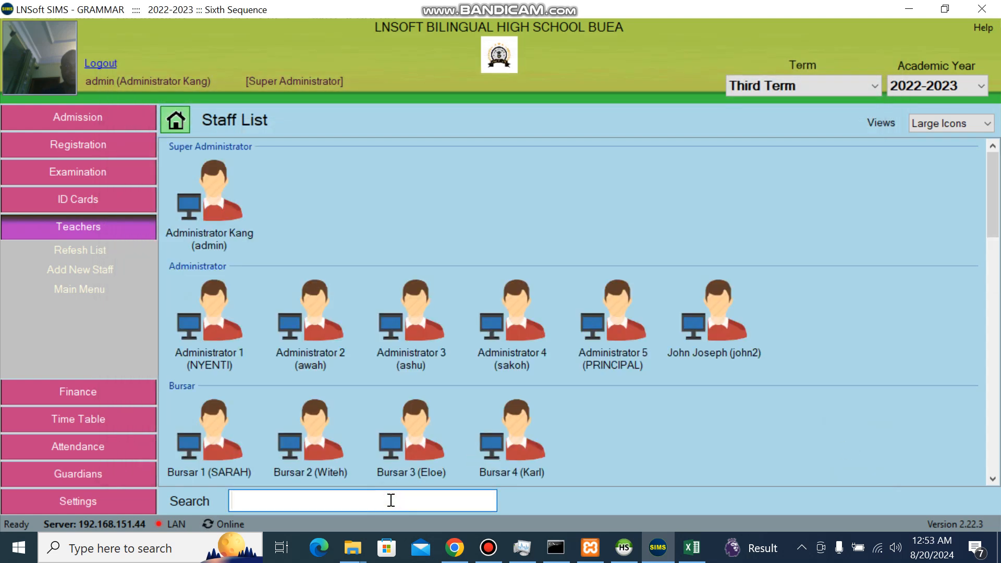
Search the staff list for 'ka' and open the first imported member's record for editing
{"action": "left_click", "coordinate": [693, 551]}
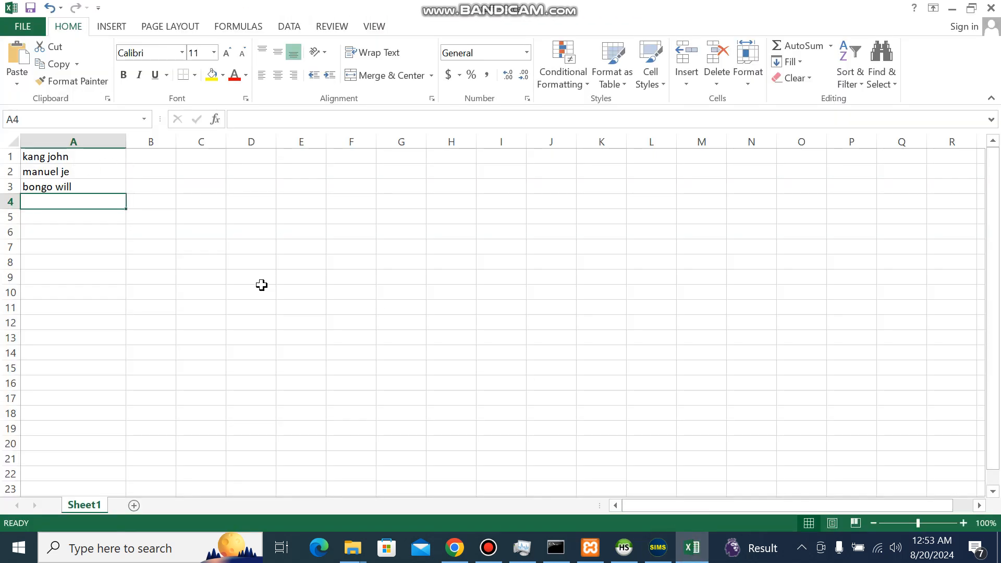
{"action": "left_click", "coordinate": [657, 548]}
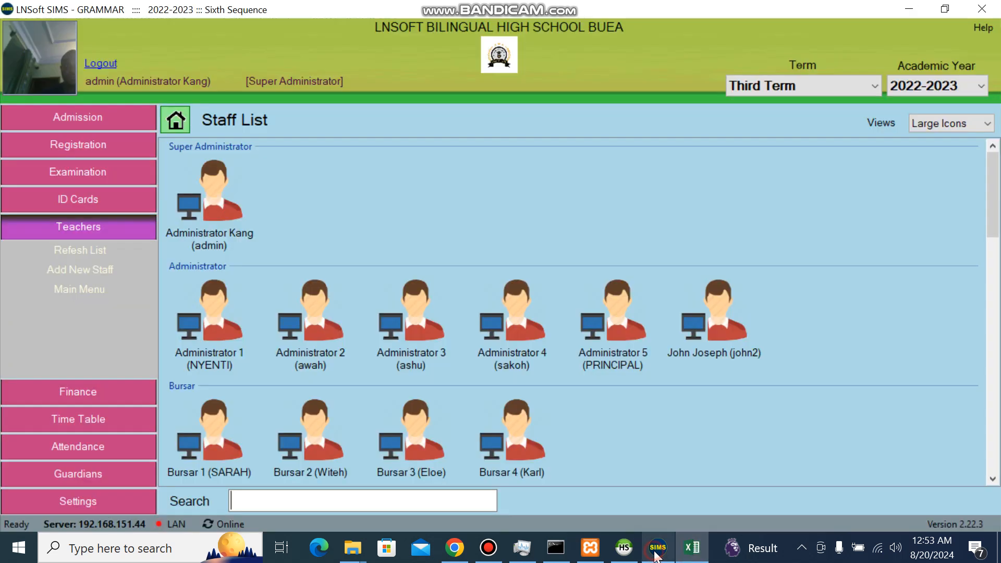
{"action": "left_click", "coordinate": [381, 493]}
{"action": "type", "text": "ka"}
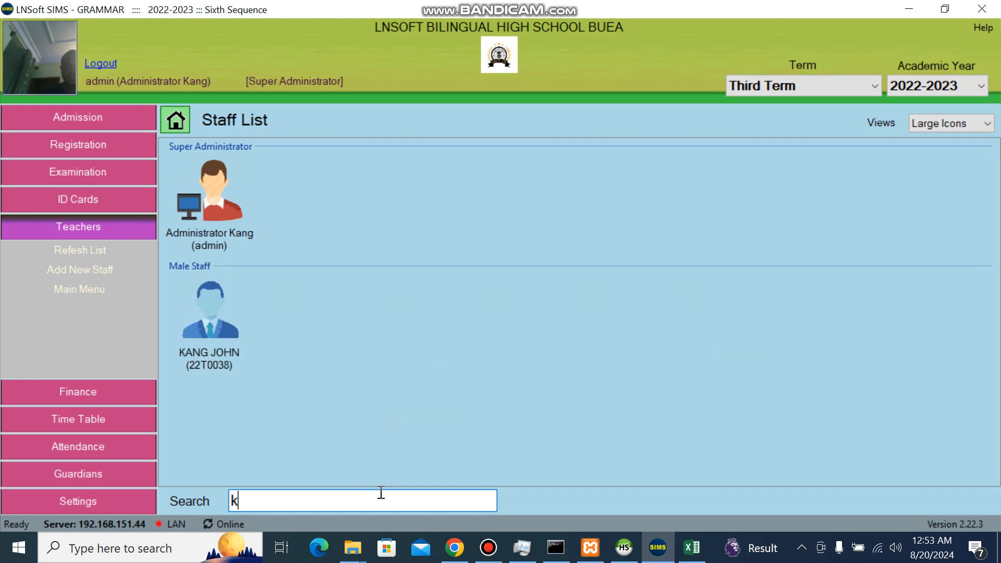
{"action": "left_click", "coordinate": [217, 342]}
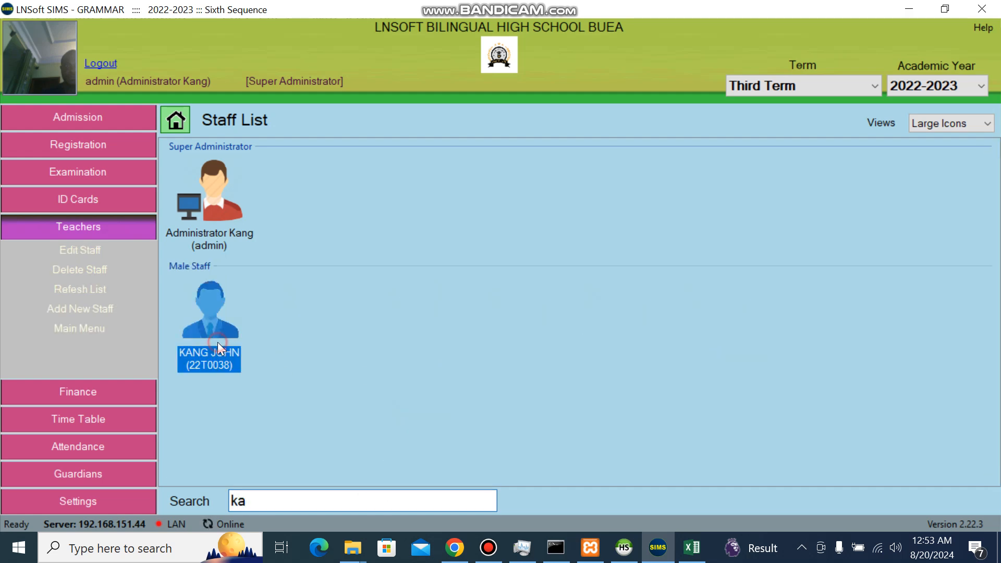
{"action": "right_click", "coordinate": [217, 342]}
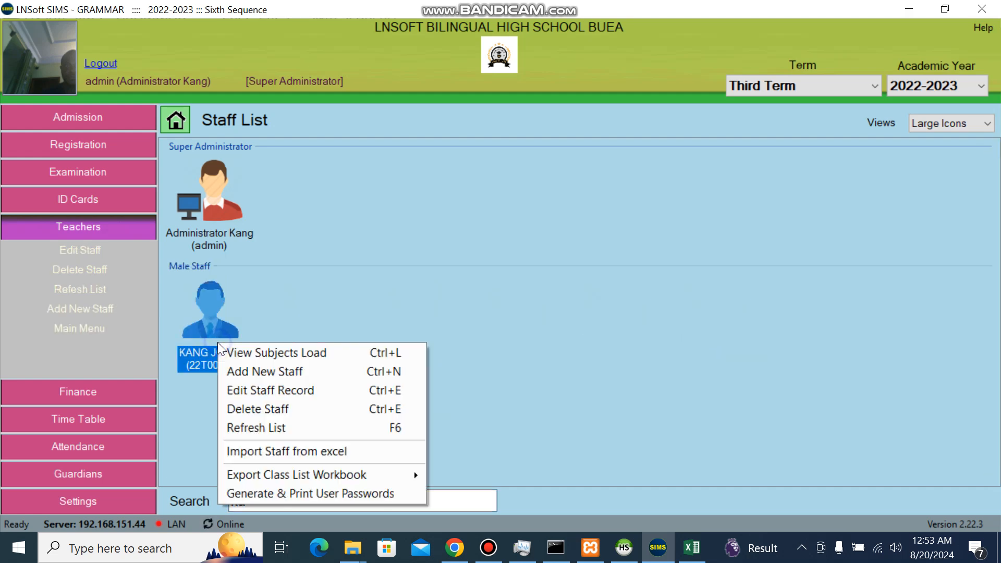
{"action": "left_click", "coordinate": [274, 391]}
Add COMMERCIAL, EVENING COMMERCIAL and TECHNICAL INDUSTRIAL section access and save the sections
{"action": "left_click", "coordinate": [411, 363]}
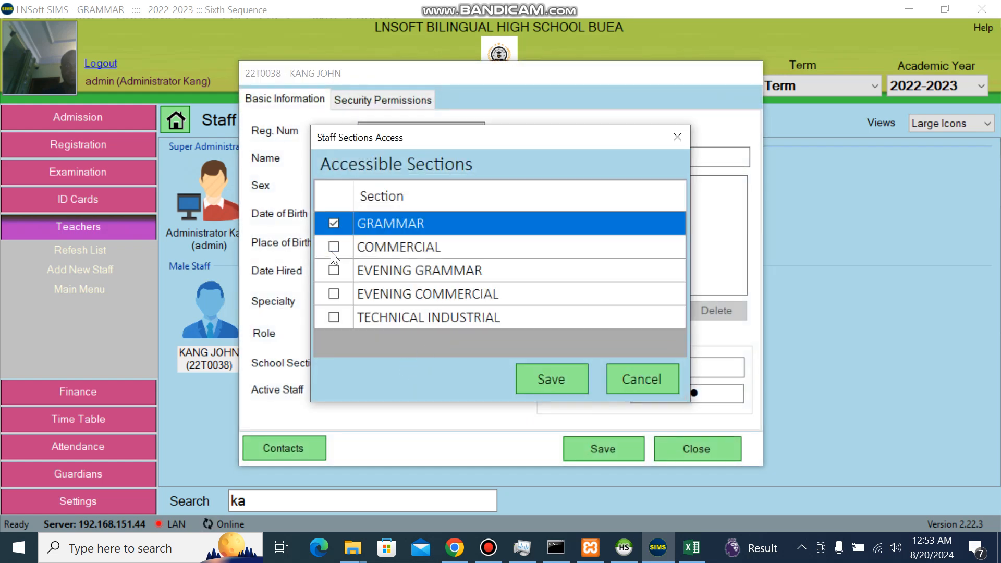
{"action": "left_click", "coordinate": [333, 247]}
{"action": "left_click_drag", "start_coordinate": [334, 270], "coordinate": [337, 300]}
{"action": "left_click", "coordinate": [335, 295]}
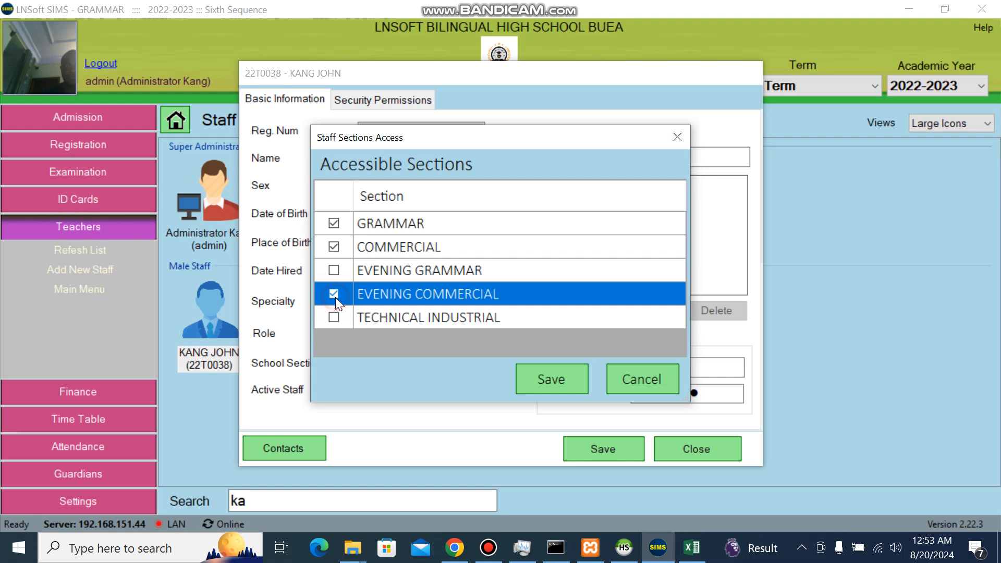
{"action": "left_click", "coordinate": [335, 318]}
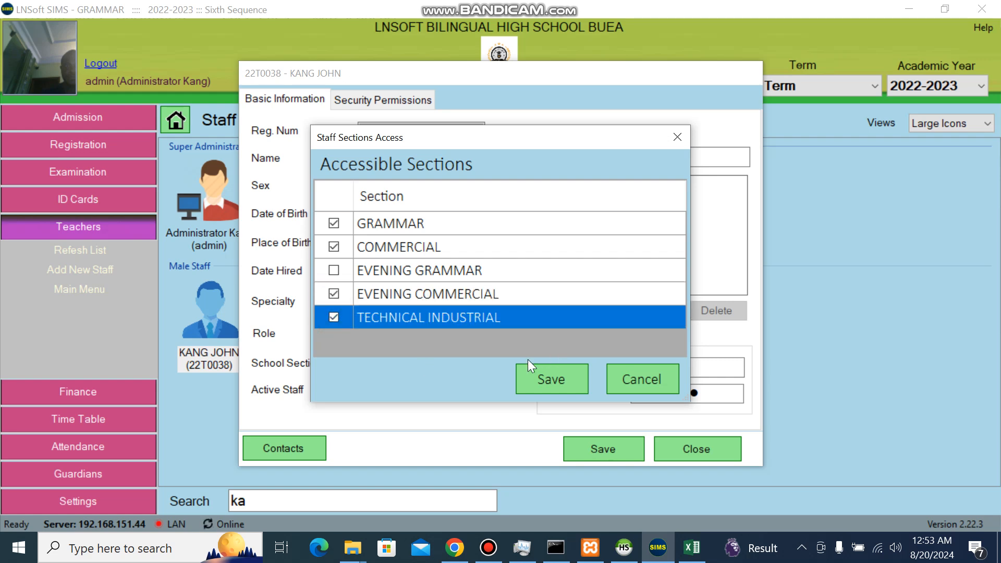
{"action": "left_click", "coordinate": [530, 373]}
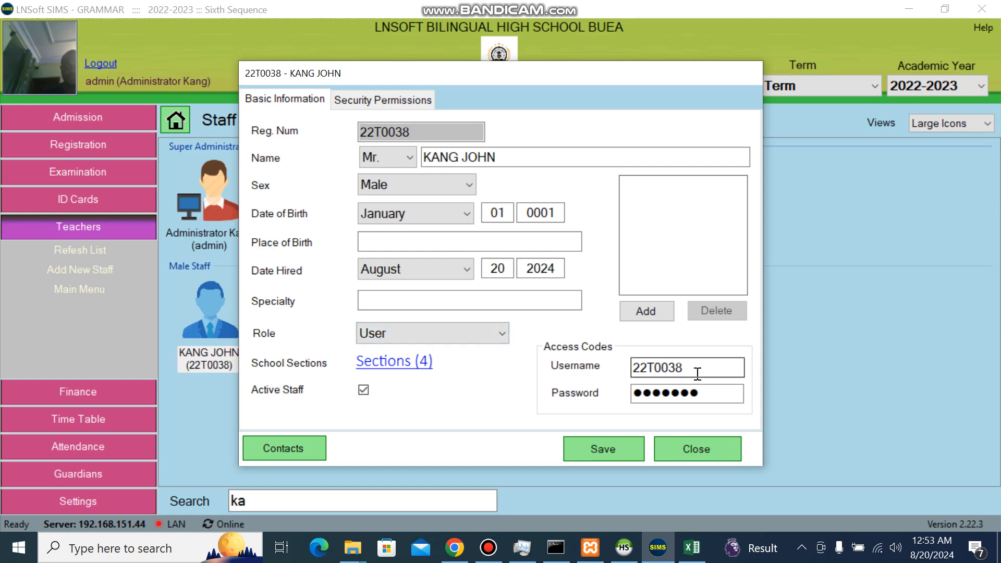
Review the login username and password, then save the staff record and confirm
{"action": "left_click_drag", "start_coordinate": [697, 371], "coordinate": [624, 374]}
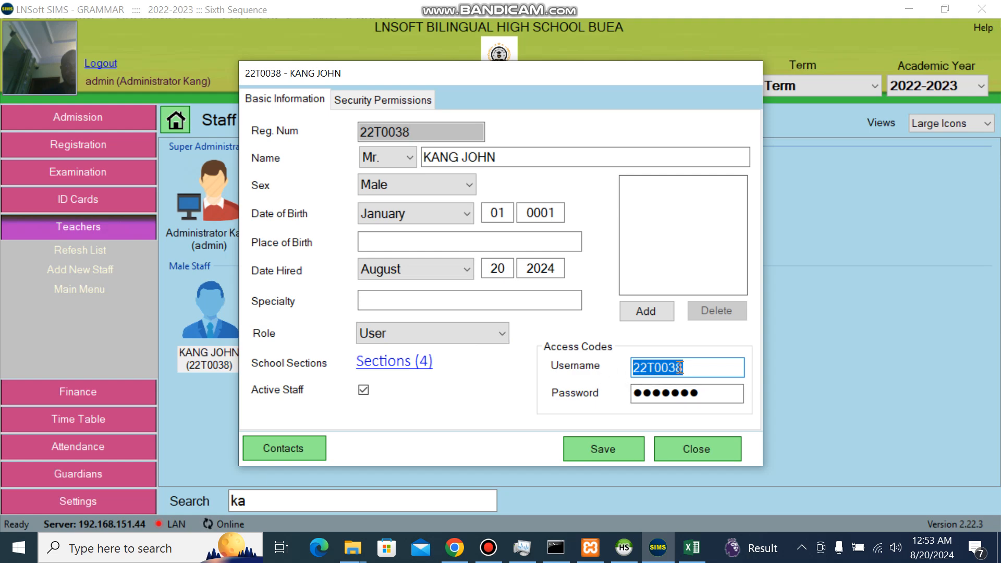
{"action": "left_click_drag", "start_coordinate": [702, 371], "coordinate": [614, 375]}
{"action": "left_click_drag", "start_coordinate": [707, 391], "coordinate": [626, 396]}
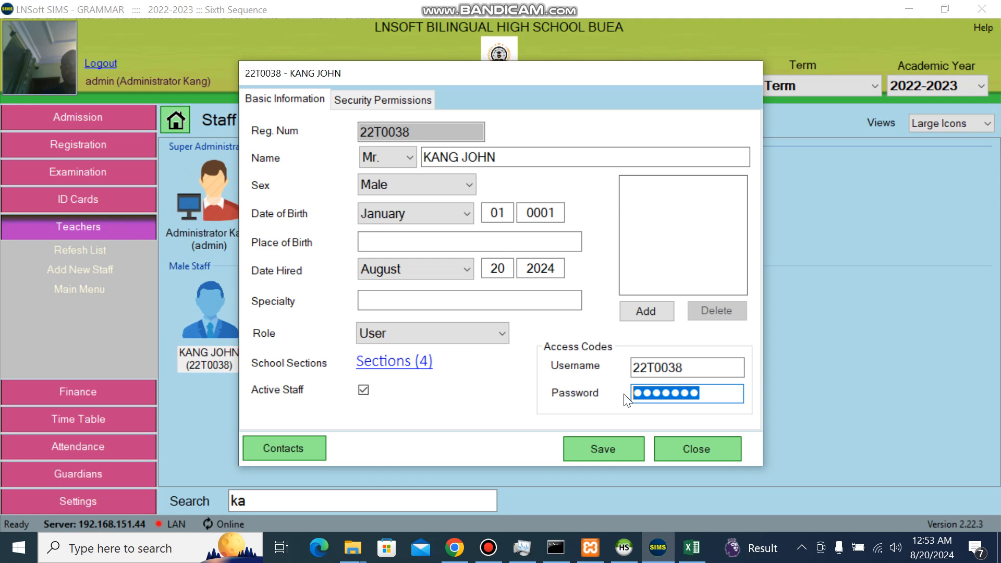
{"action": "left_click", "coordinate": [612, 450]}
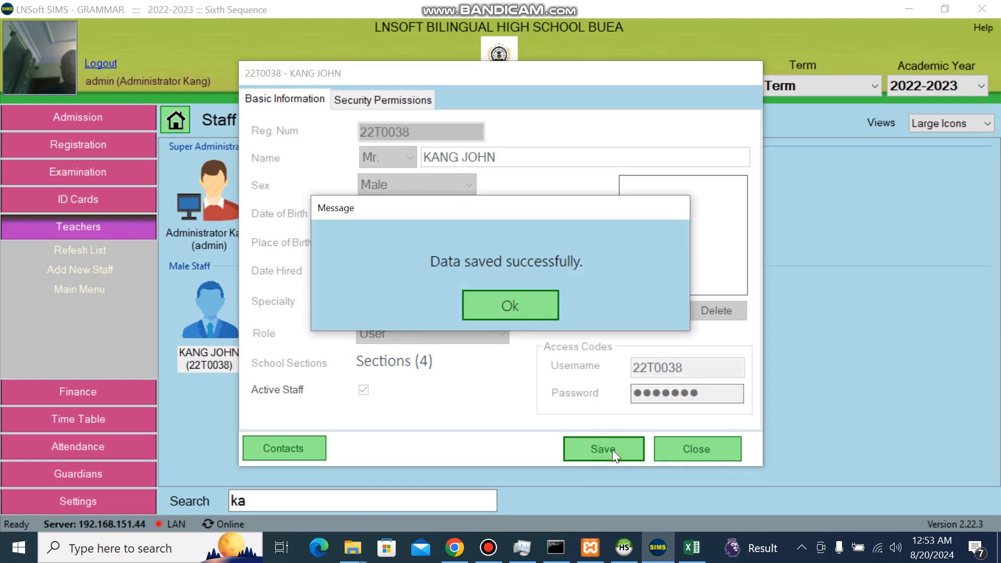
{"action": "key", "text": "Return"}
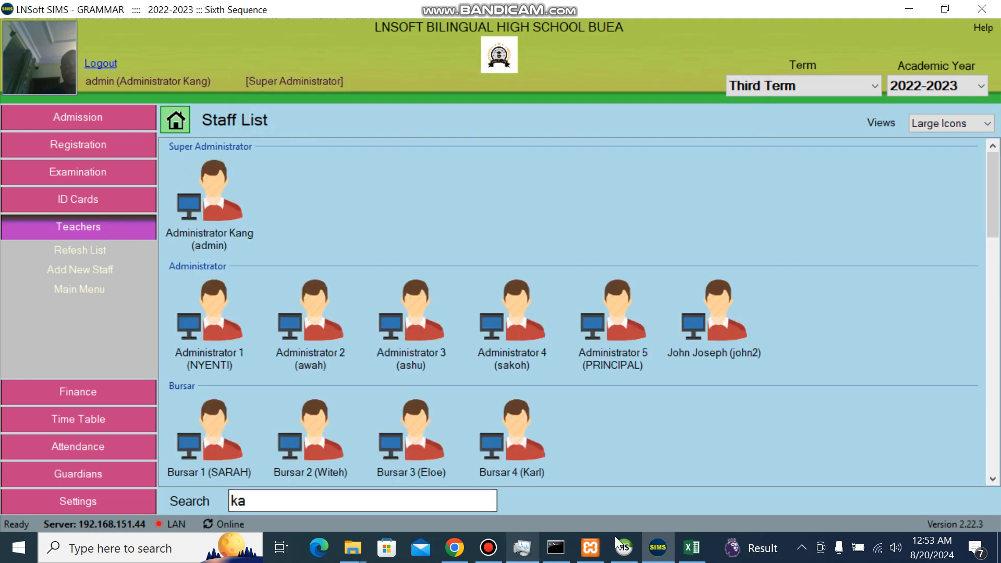
Search the staff list for 'man' and open the second imported member's record for editing
{"action": "left_click", "coordinate": [690, 548]}
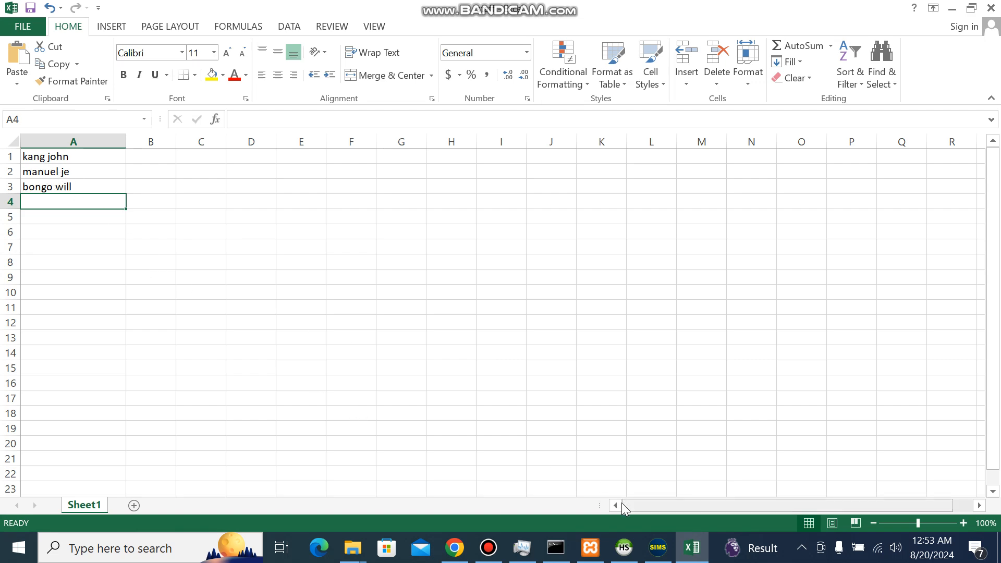
{"action": "left_click", "coordinate": [657, 552]}
{"action": "left_click", "coordinate": [382, 498]}
{"action": "key", "text": "BackSpace"}
{"action": "key", "text": "BackSpace"}
{"action": "type", "text": "man"}
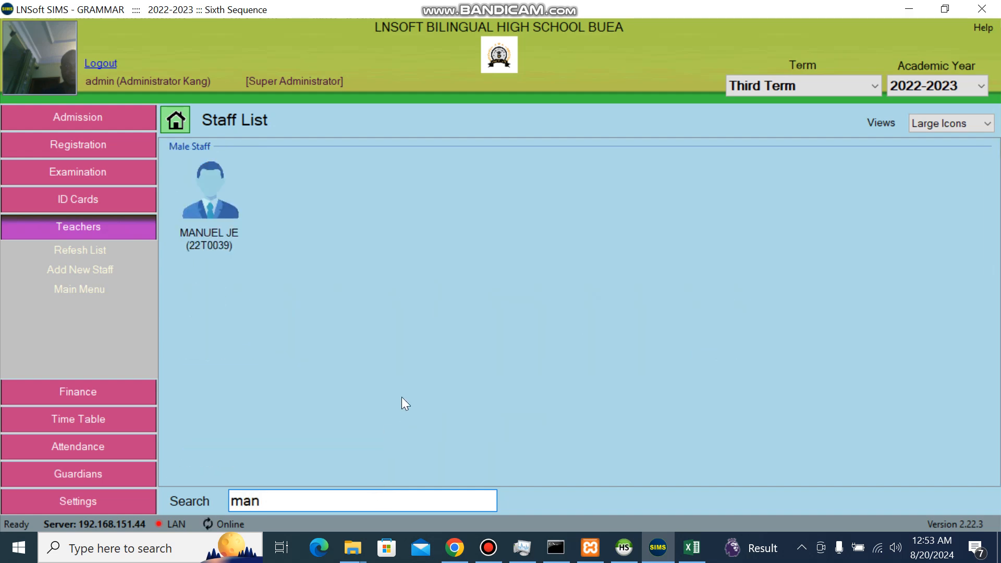
{"action": "left_click", "coordinate": [189, 226]}
{"action": "right_click", "coordinate": [219, 226]}
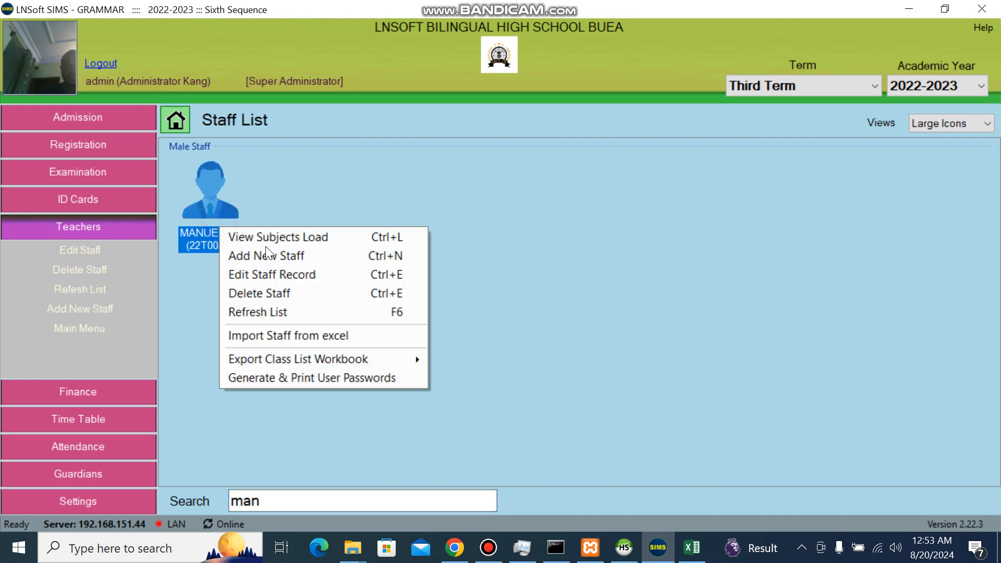
{"action": "left_click", "coordinate": [307, 279]}
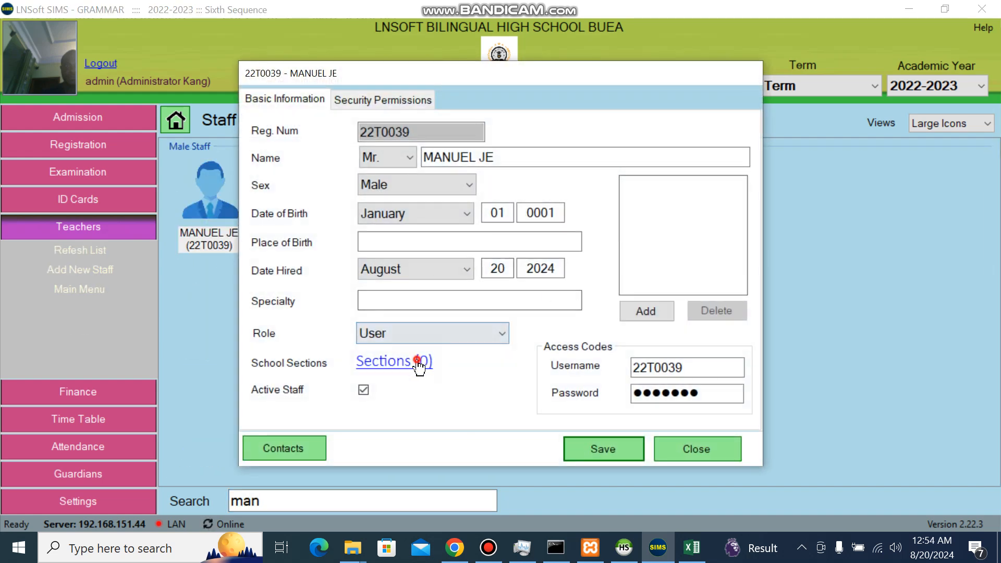
Add COMMERCIAL section access, save the sections and the staff record
{"action": "left_click", "coordinate": [418, 365]}
{"action": "left_click", "coordinate": [334, 251]}
{"action": "left_click_drag", "start_coordinate": [333, 271], "coordinate": [666, 393]}
{"action": "left_click", "coordinate": [552, 373]}
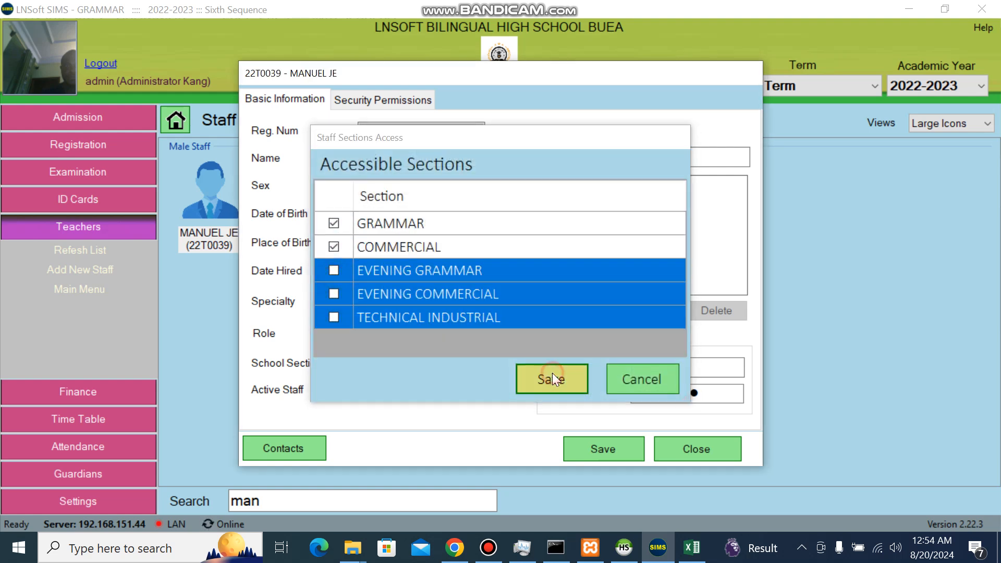
{"action": "left_click", "coordinate": [612, 442]}
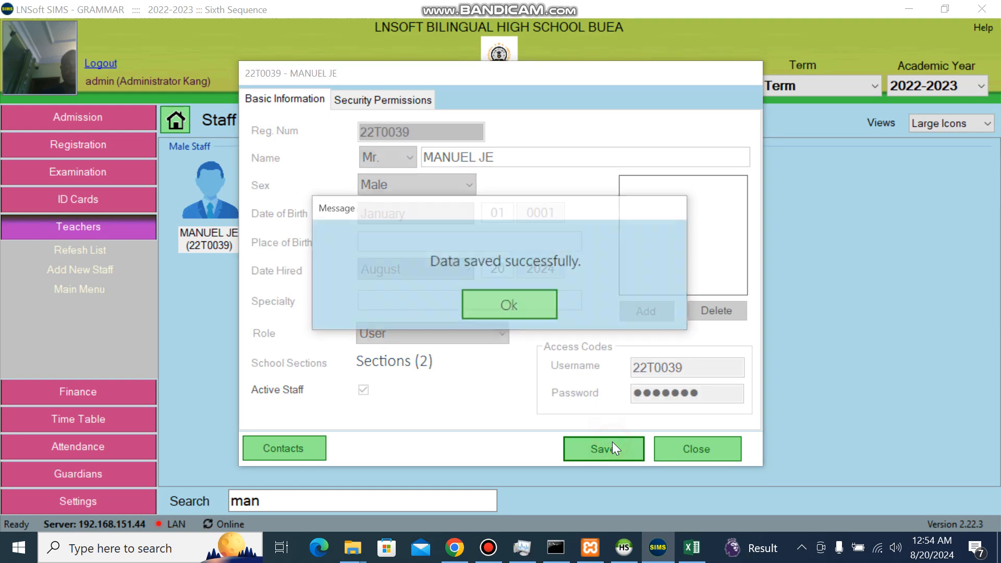
{"action": "key", "text": "Return"}
Search the staff list for 'bon' to find the third imported member
{"action": "left_click", "coordinate": [317, 494]}
{"action": "type", "text": "man"}
{"action": "key", "text": "BackSpace"}
{"action": "key", "text": "BackSpace"}
{"action": "key", "text": "BackSpace"}
{"action": "type", "text": "bon"}
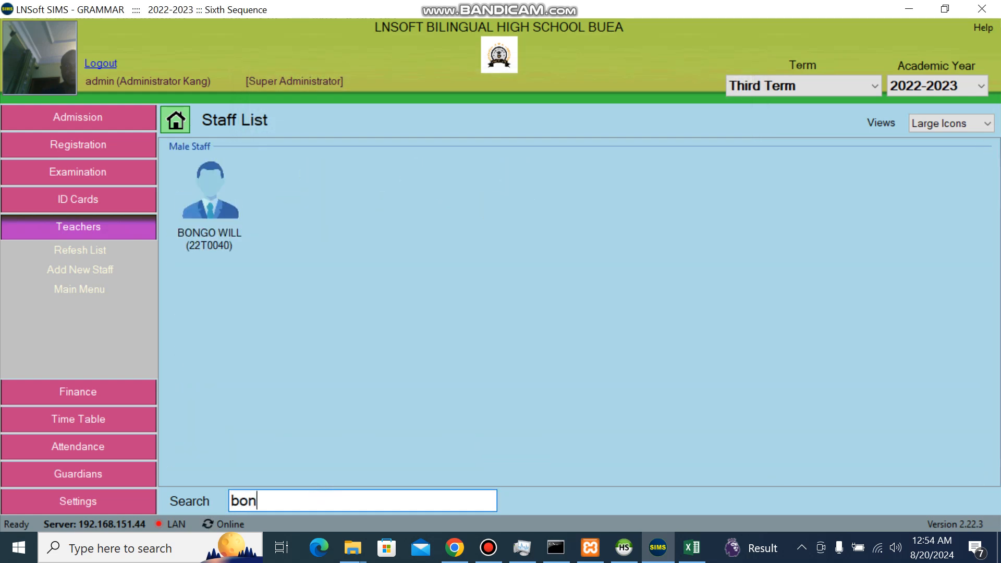
{"action": "right_click", "coordinate": [221, 223]}
{"action": "left_click", "coordinate": [299, 265]}
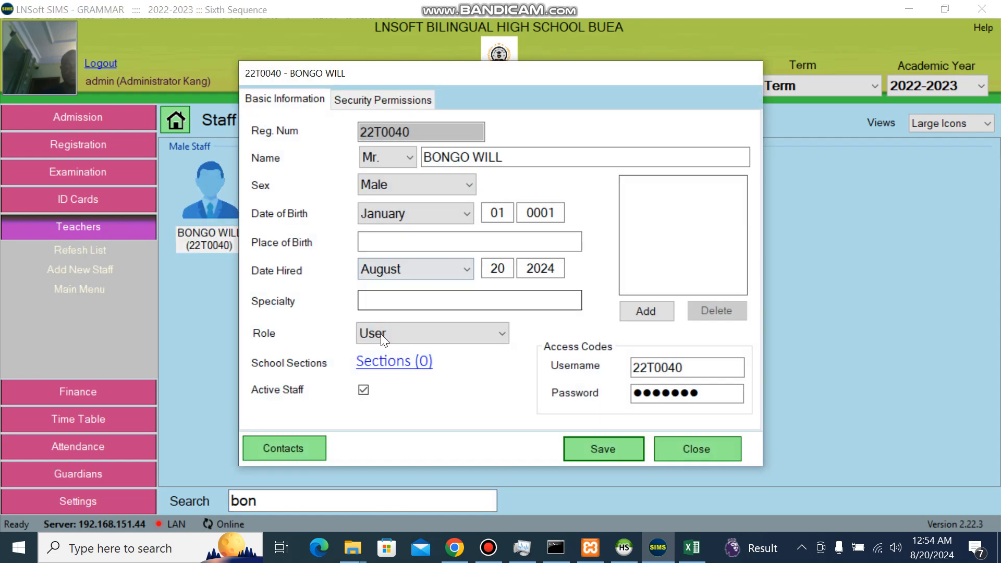
{"action": "left_click", "coordinate": [391, 361]}
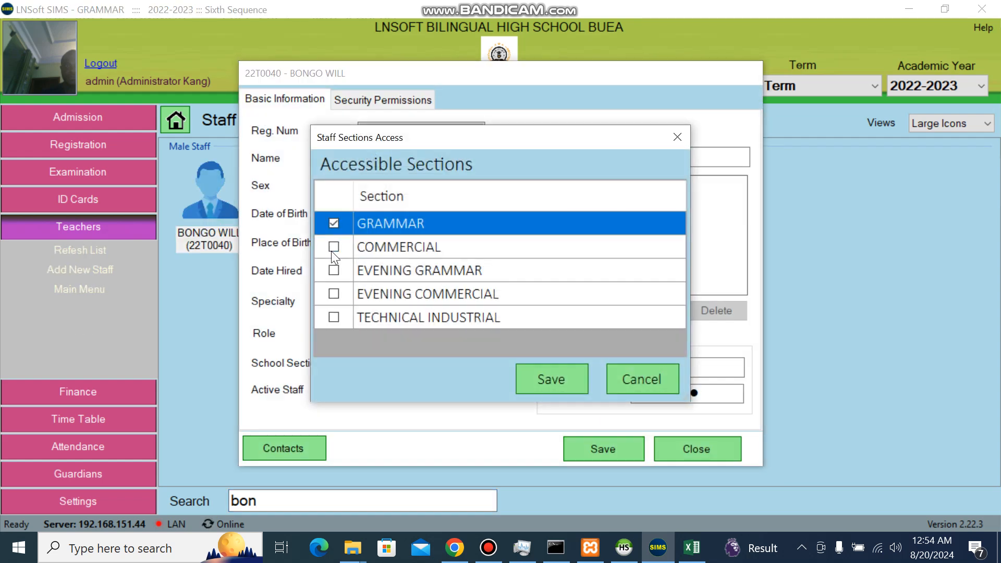
{"action": "left_click", "coordinate": [333, 248]}
{"action": "left_click", "coordinate": [337, 271]}
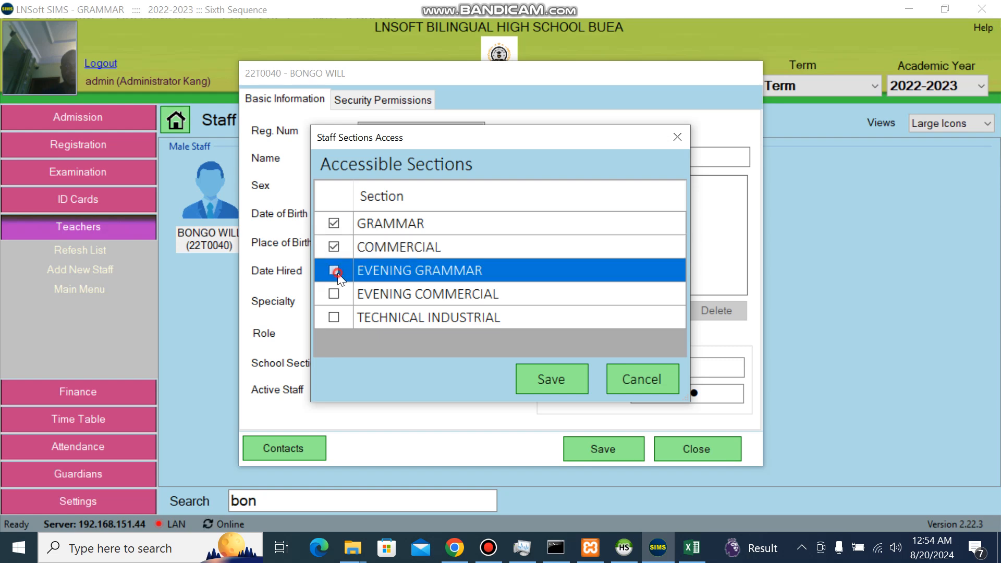
{"action": "left_click", "coordinate": [560, 375]}
{"action": "left_click", "coordinate": [444, 340]}
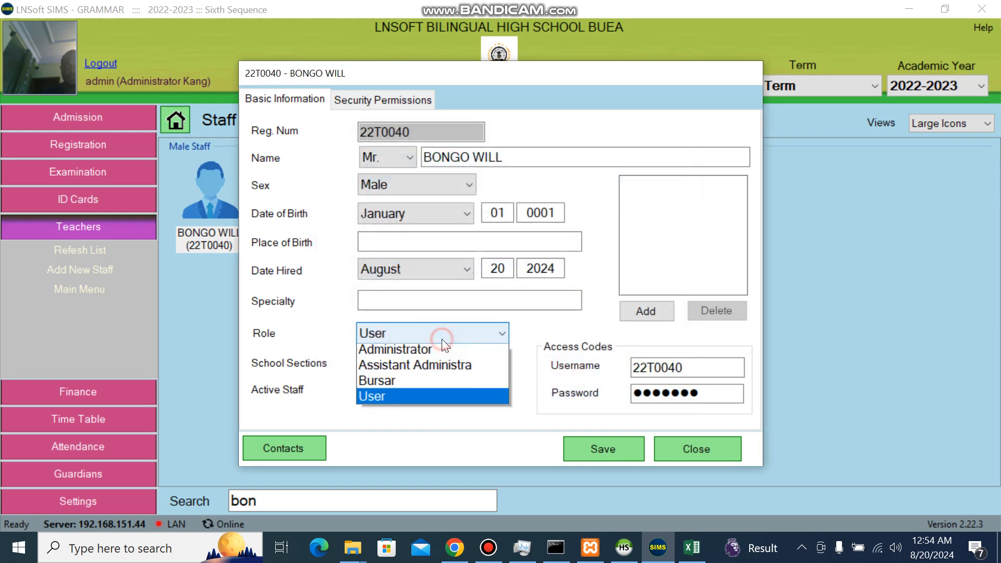
{"action": "left_click", "coordinate": [400, 369]}
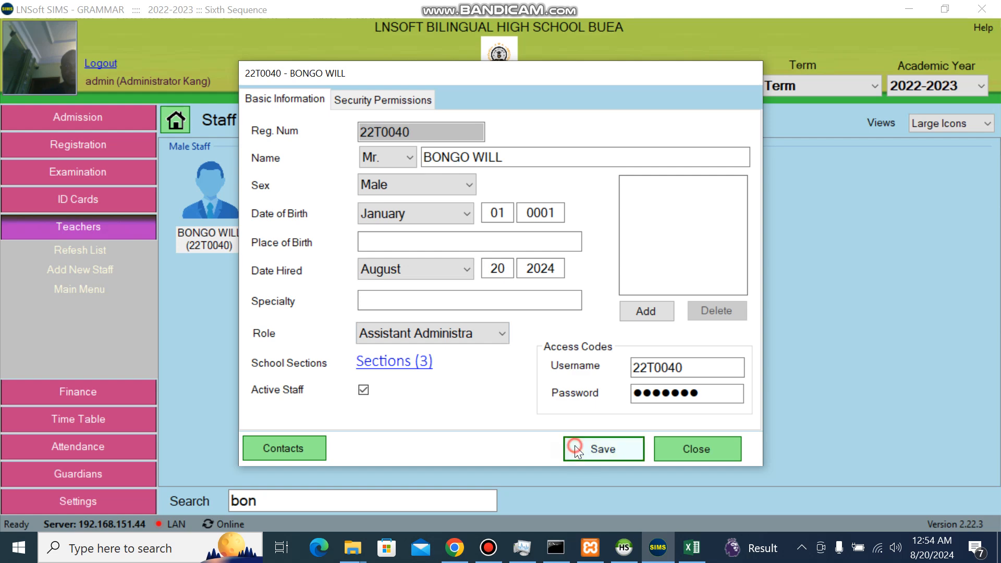
{"action": "left_click", "coordinate": [574, 446]}
{"action": "key", "text": "Return"}
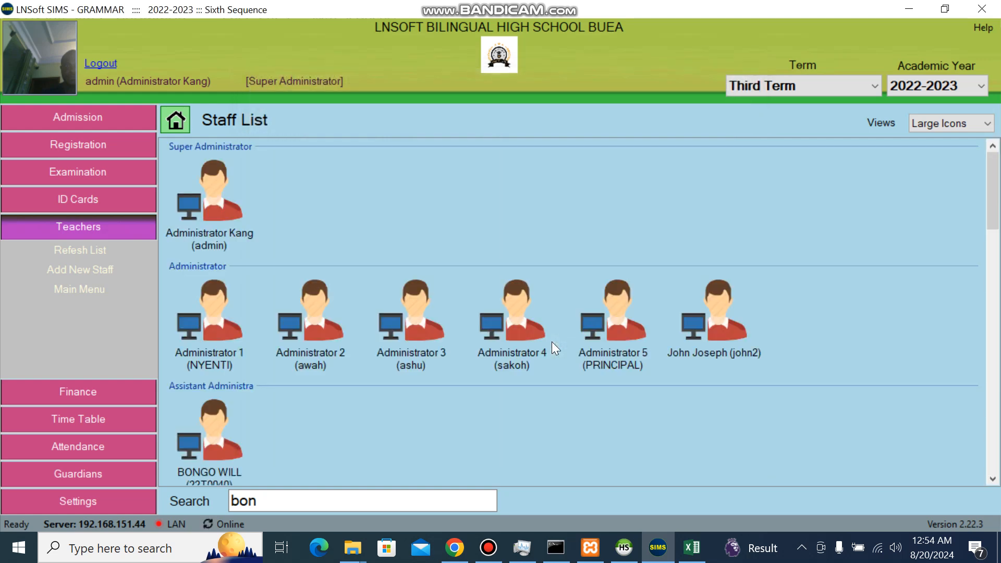
{"action": "left_click", "coordinate": [324, 508]}
{"action": "key", "text": "BackSpace"}
{"action": "key", "text": "BackSpace"}
{"action": "key", "text": "BackSpace"}
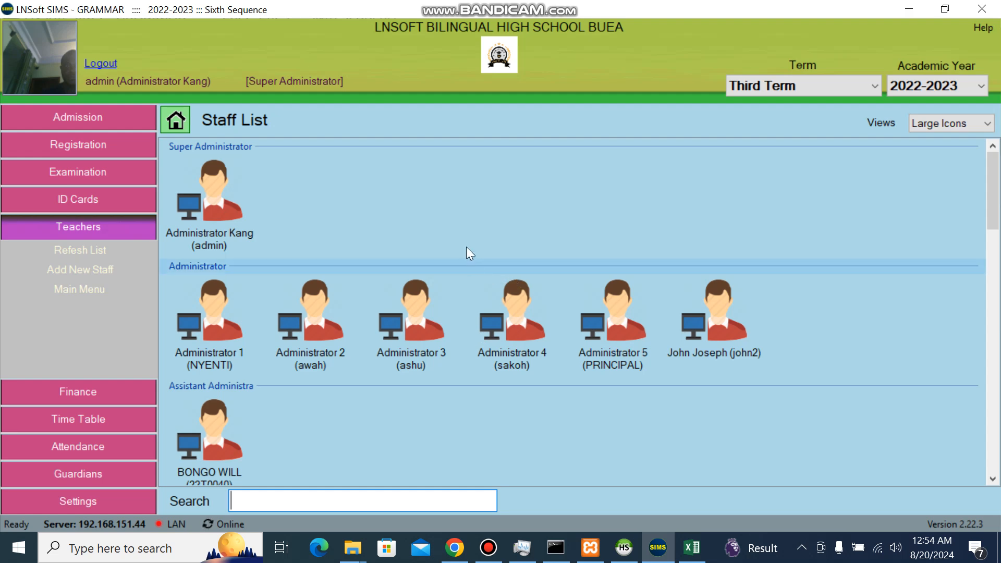
{"action": "right_click", "coordinate": [429, 201]}
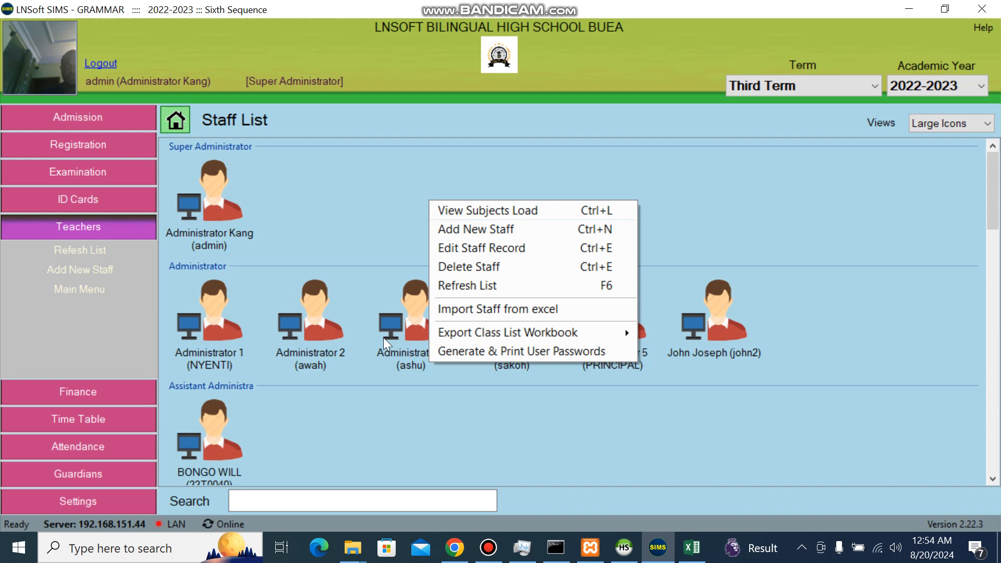
{"action": "left_click", "coordinate": [333, 357]}
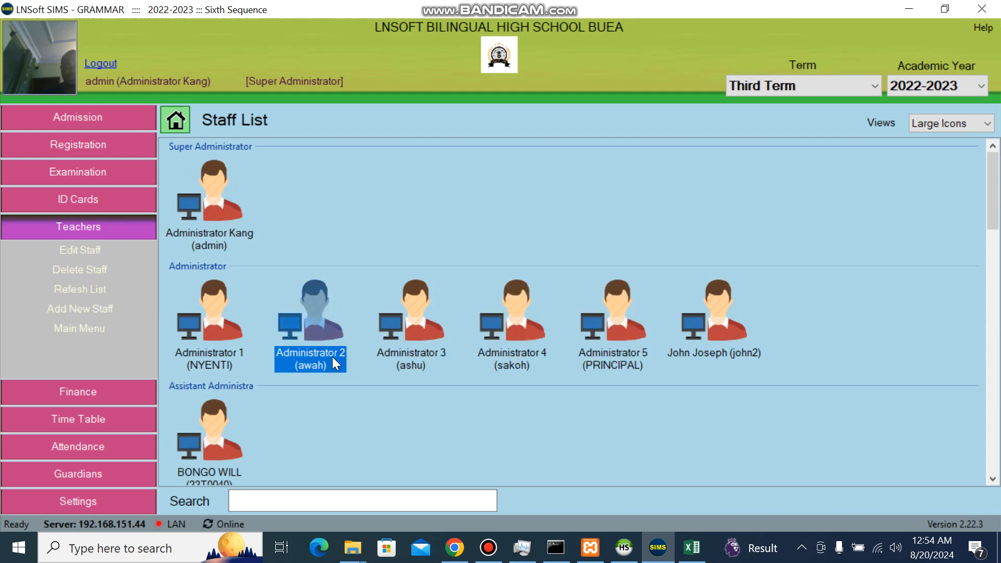
{"action": "left_click", "coordinate": [225, 451]}
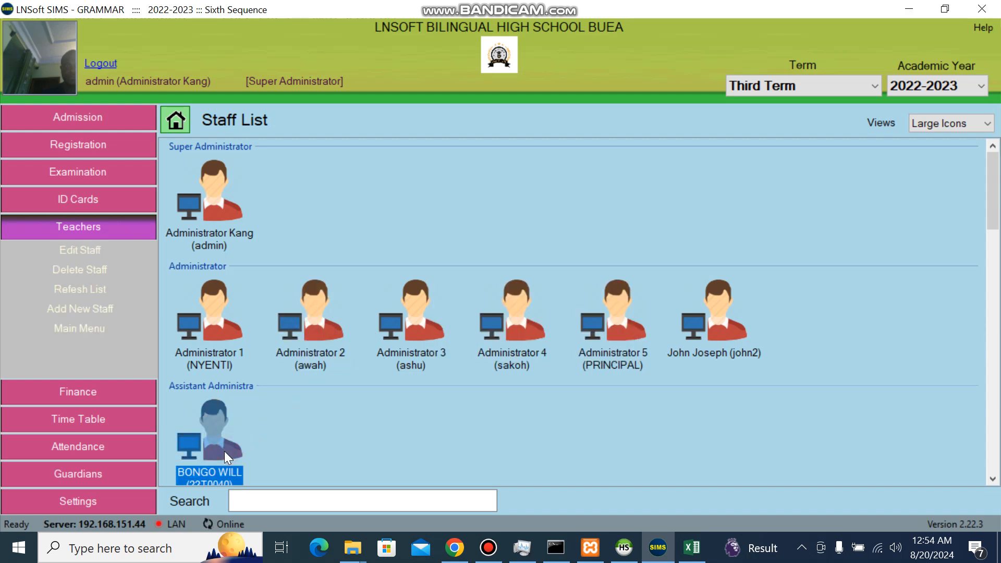
{"action": "right_click", "coordinate": [226, 453]}
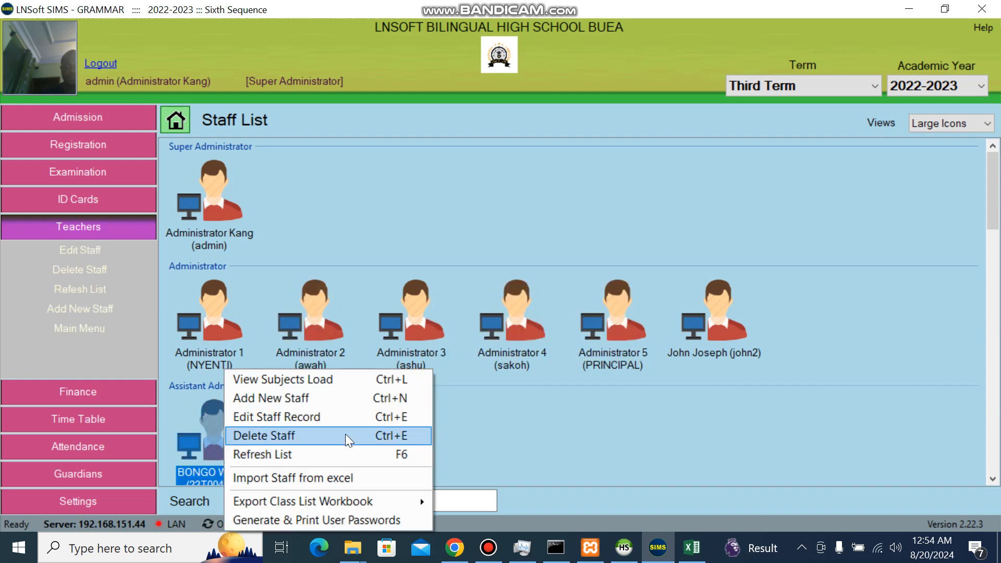
{"action": "left_click", "coordinate": [464, 501]}
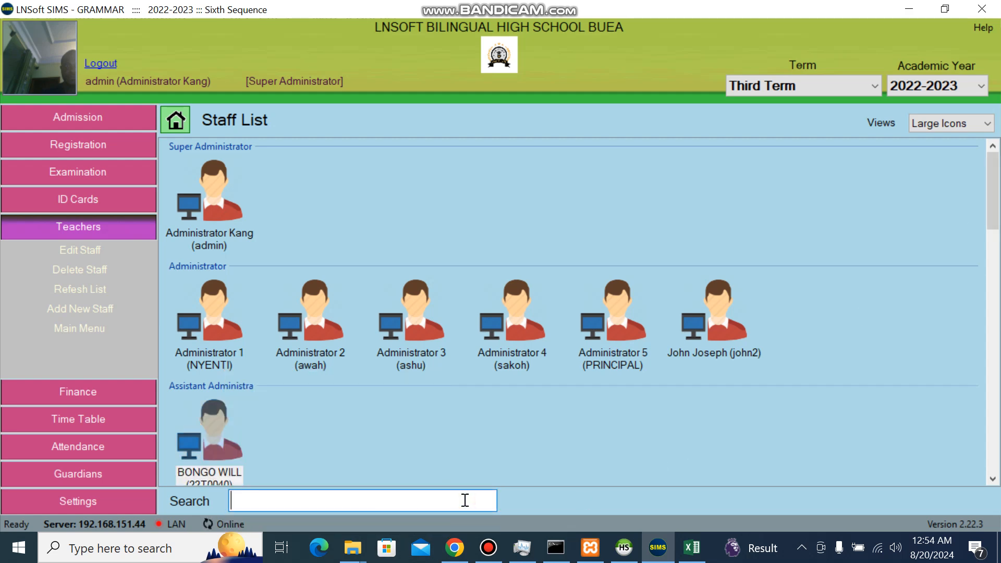
{"action": "type", "text": "kan"}
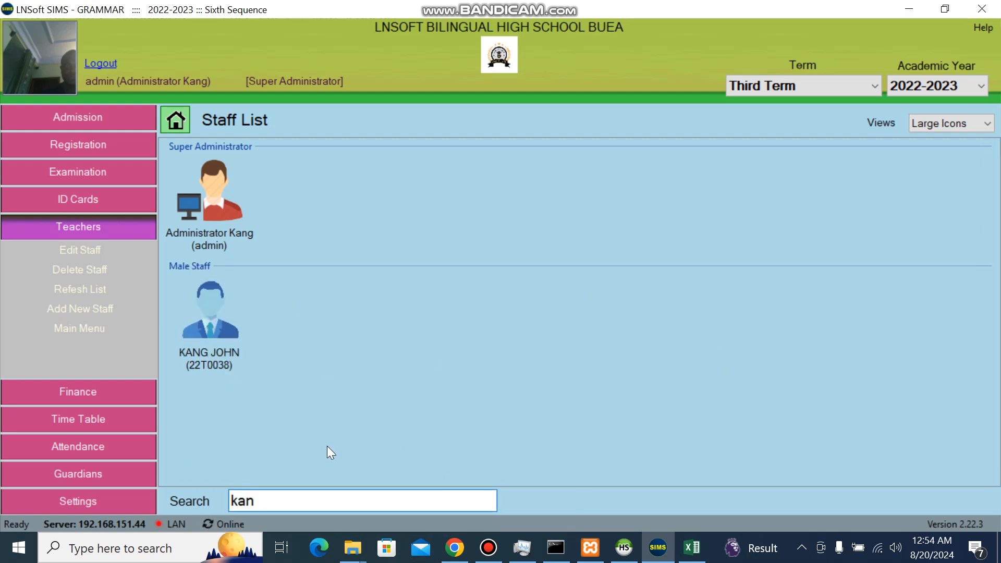
{"action": "right_click", "coordinate": [208, 355]}
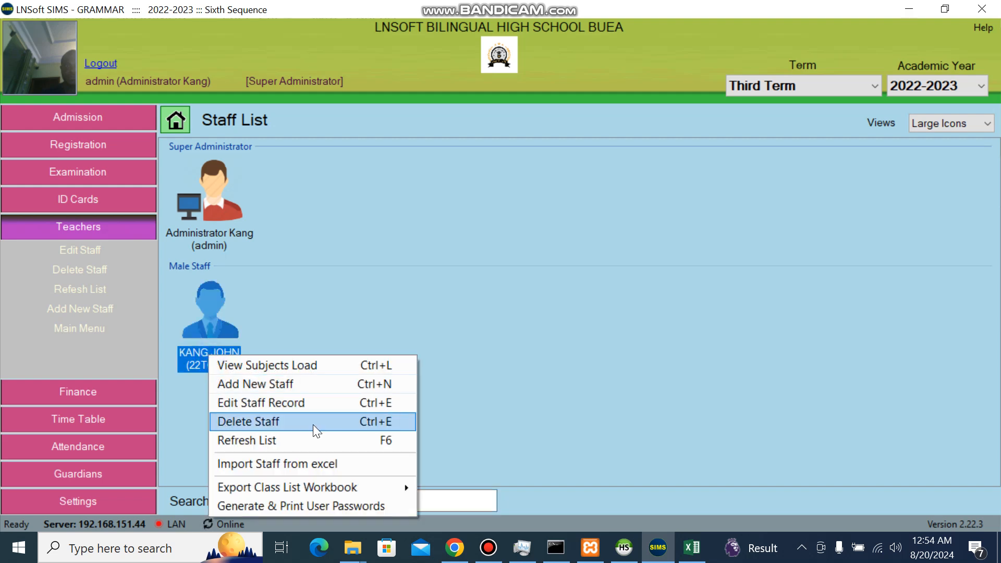
{"action": "left_click", "coordinate": [299, 428]}
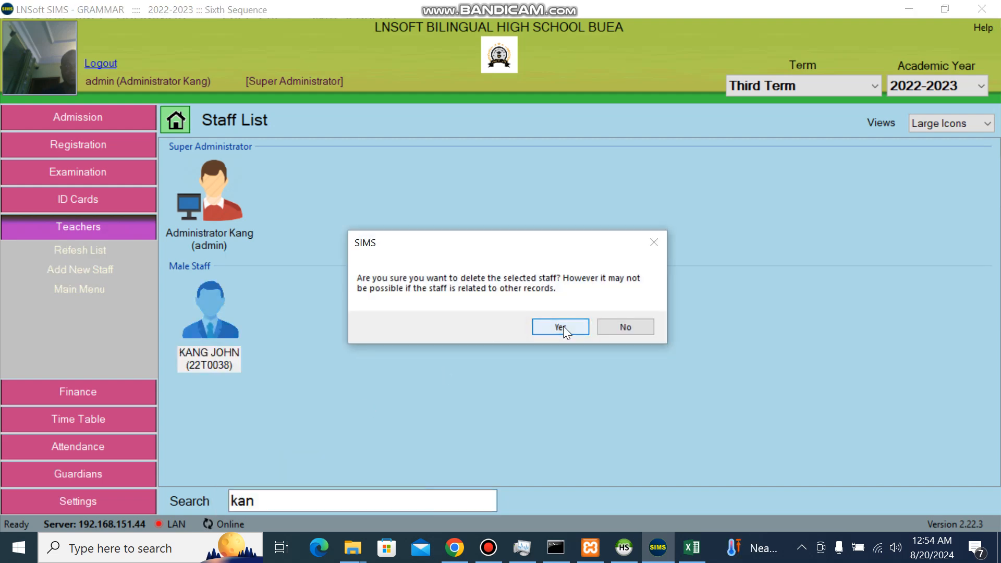
{"action": "left_click", "coordinate": [565, 330]}
{"action": "key", "text": "Caps_Lock"}
{"action": "type", "text": "OK"}
{"action": "key", "text": "Return"}
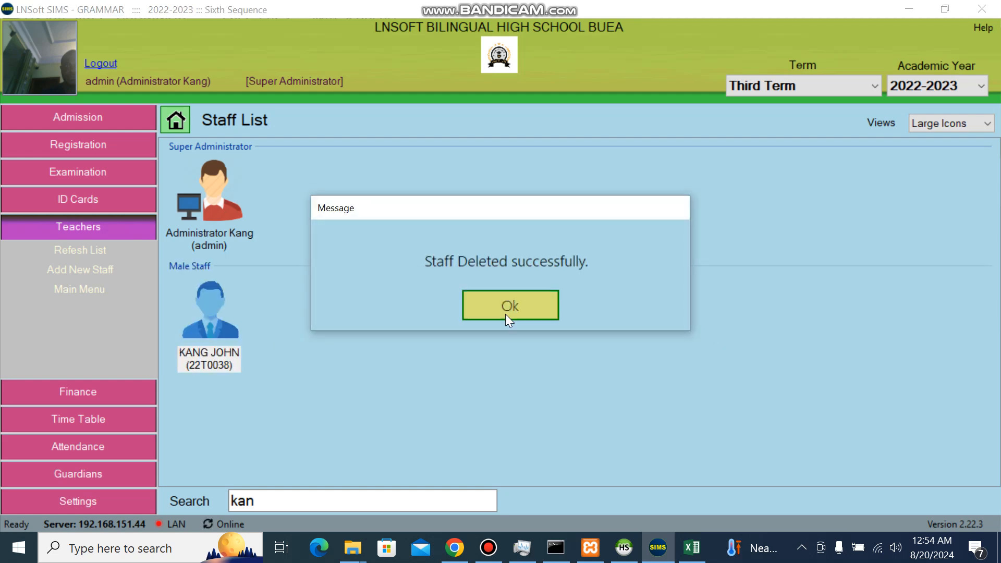
{"action": "left_click", "coordinate": [507, 305]}
Clear the staff search box so all staff are listed again
{"action": "left_click", "coordinate": [316, 501]}
{"action": "key", "text": "BackSpace"}
{"action": "key", "text": "BackSpace"}
{"action": "key", "text": "BackSpace"}
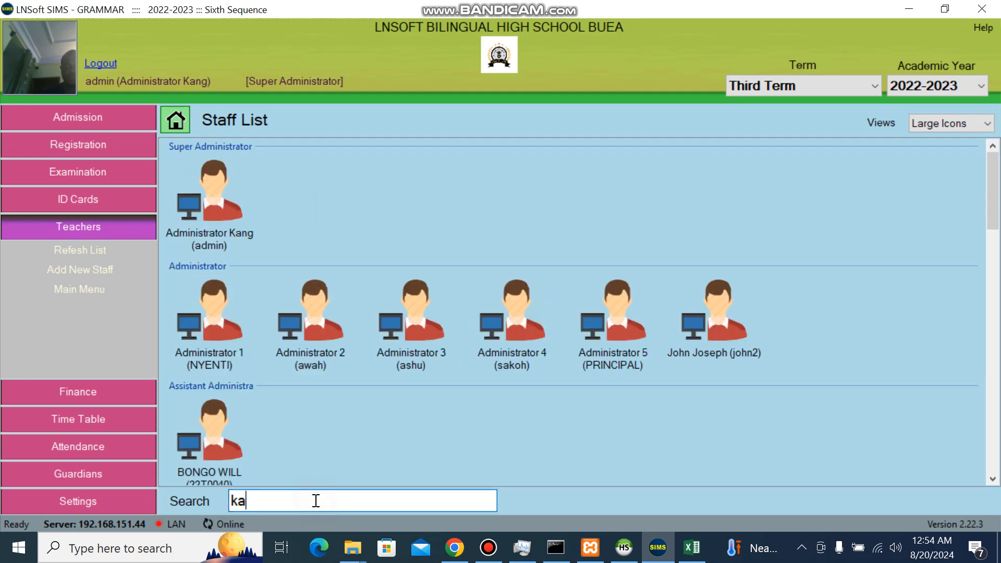
{"action": "type", "text": "K"}
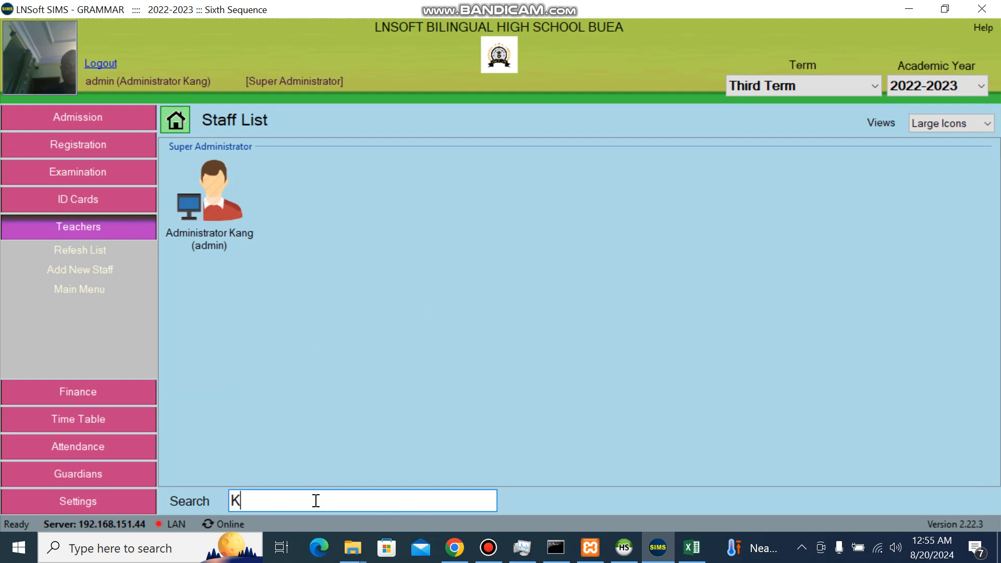
{"action": "type", "text": "A"}
{"action": "key", "text": "BackSpace"}
{"action": "key", "text": "BackSpace"}
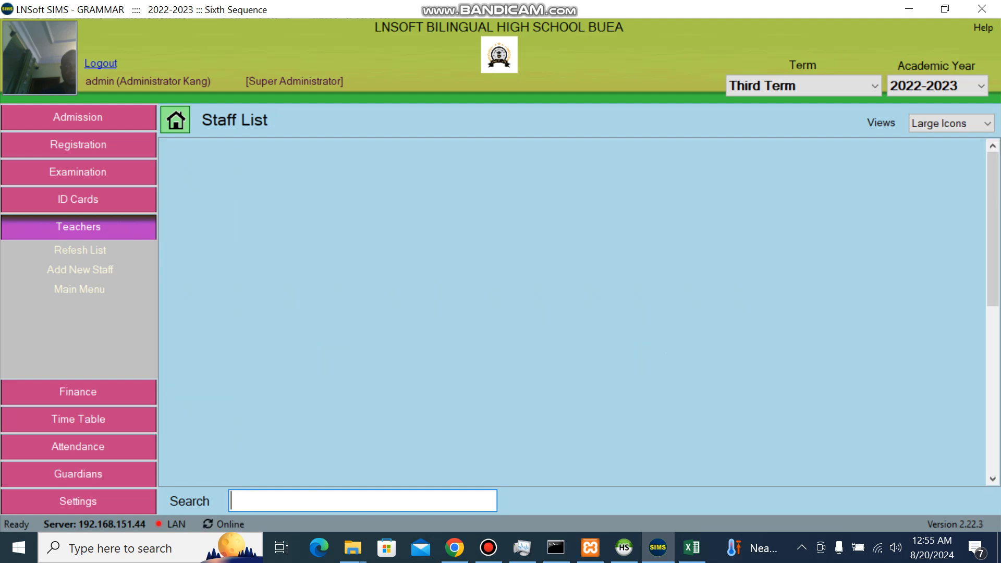
{"action": "left_click", "coordinate": [211, 452]}
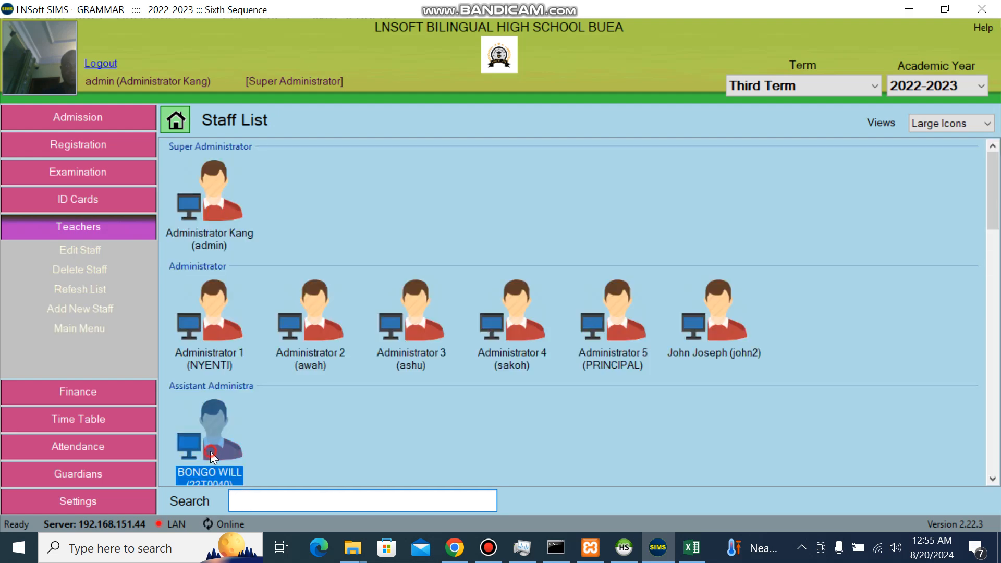
{"action": "right_click", "coordinate": [211, 451]}
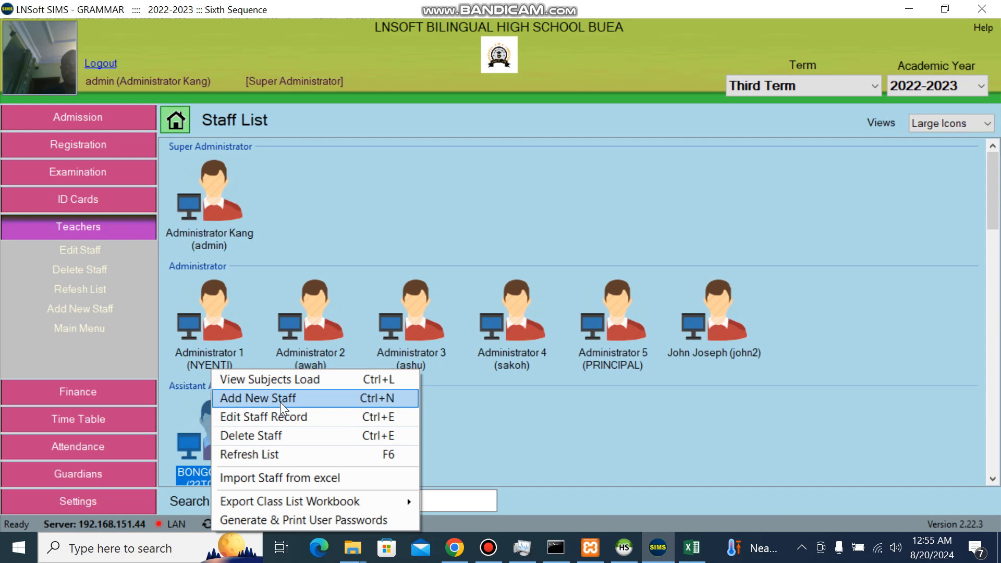
{"action": "left_click", "coordinate": [279, 415]}
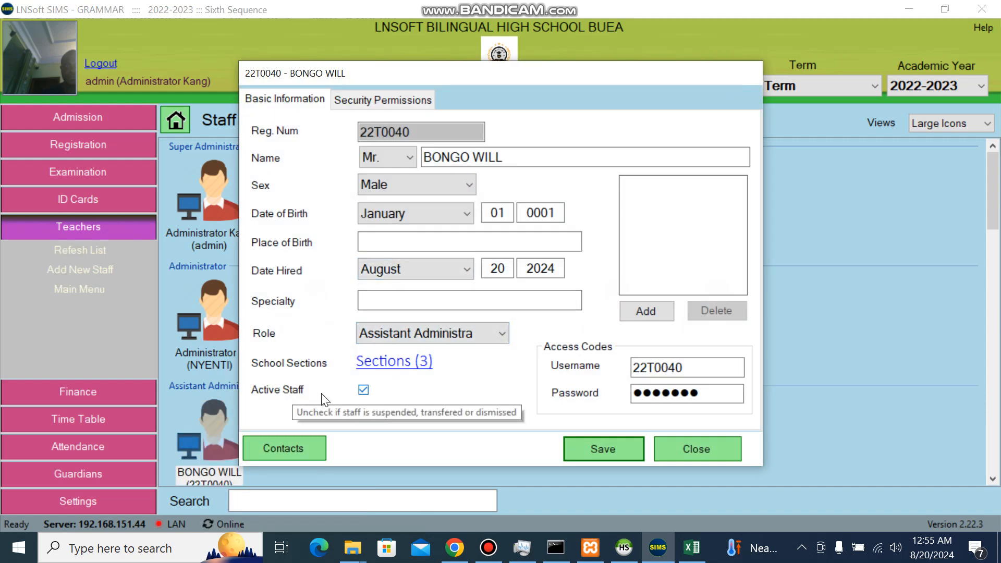
{"action": "left_click", "coordinate": [364, 392]}
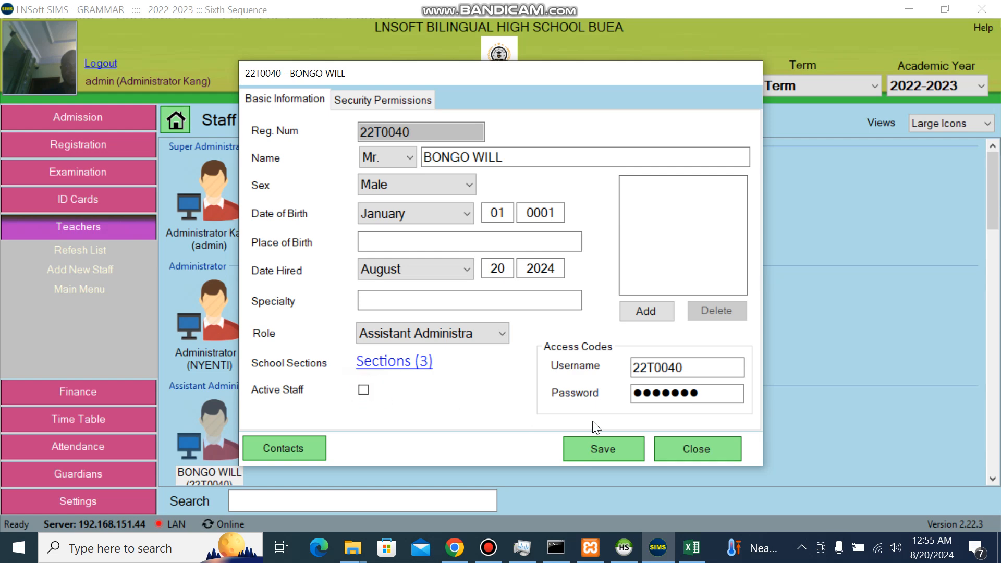
{"action": "left_click", "coordinate": [593, 448]}
{"action": "key", "text": "Return"}
{"action": "left_click", "coordinate": [295, 503]}
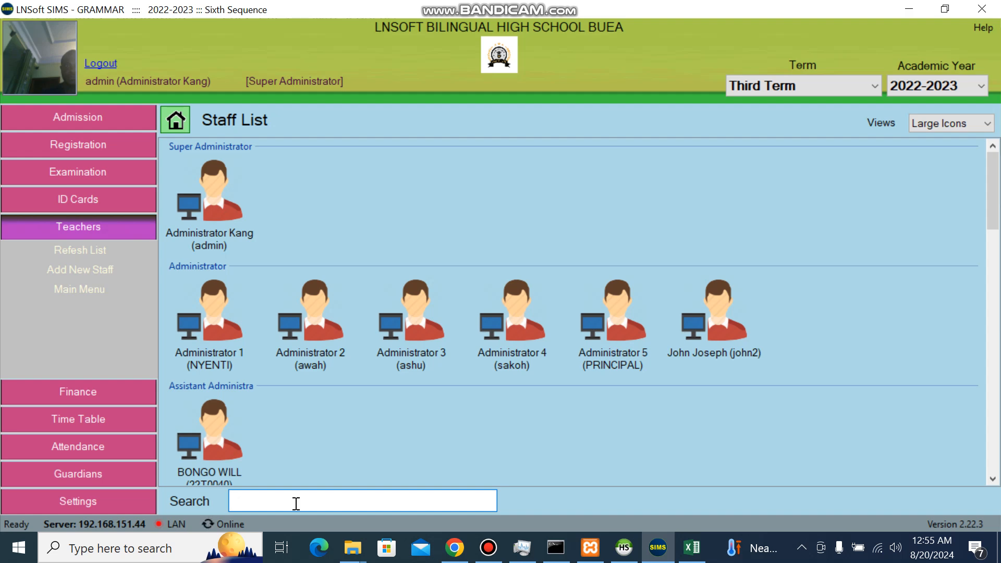
{"action": "left_click", "coordinate": [205, 469]}
{"action": "right_click", "coordinate": [204, 469]}
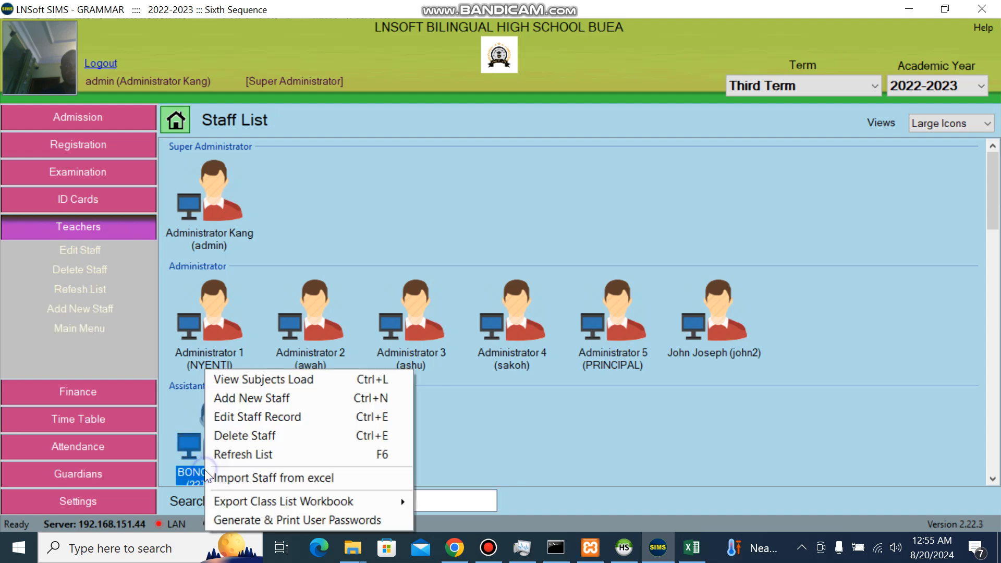
{"action": "left_click", "coordinate": [274, 417]}
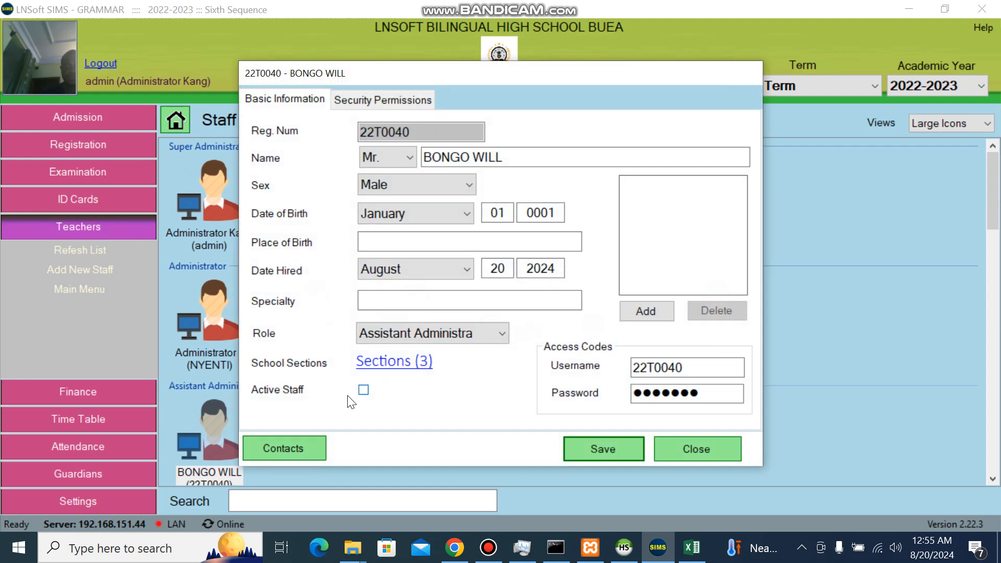
{"action": "left_click_drag", "start_coordinate": [689, 368], "coordinate": [622, 368]}
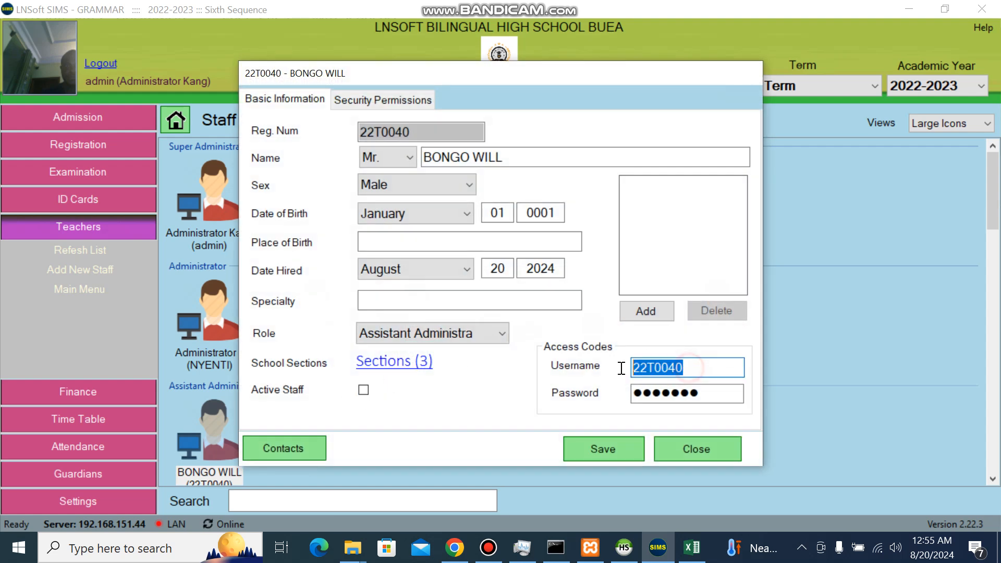
{"action": "left_click", "coordinate": [633, 449]}
{"action": "left_click", "coordinate": [528, 303]}
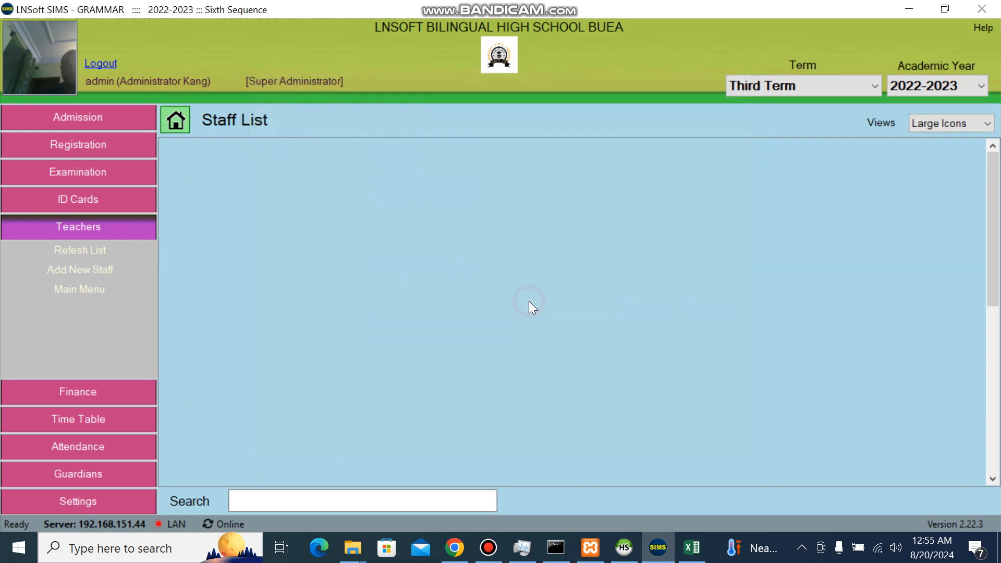
{"action": "left_click", "coordinate": [474, 233]}
{"action": "left_click", "coordinate": [462, 269]}
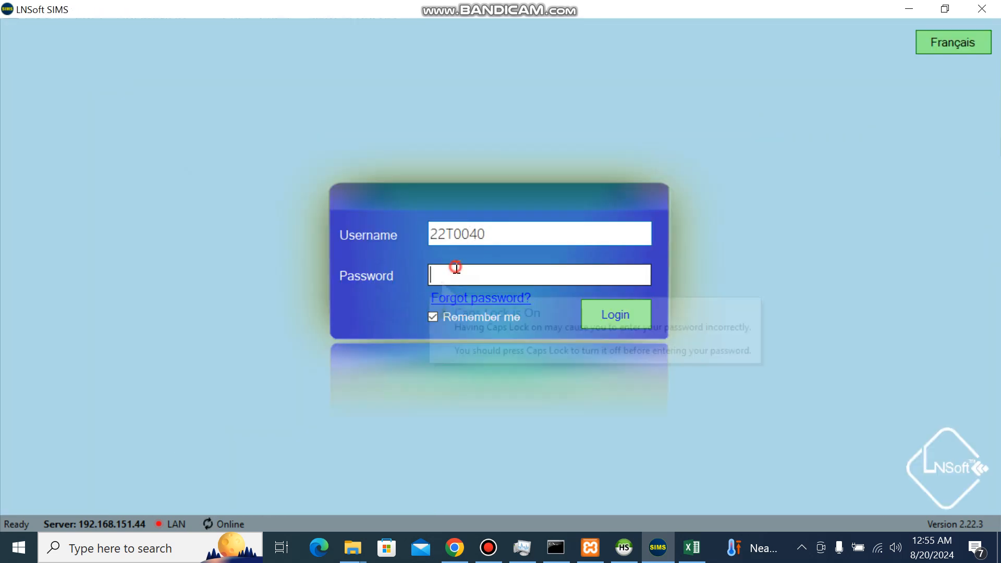
{"action": "type", "text": "•••••••"}
{"action": "left_click", "coordinate": [595, 309]}
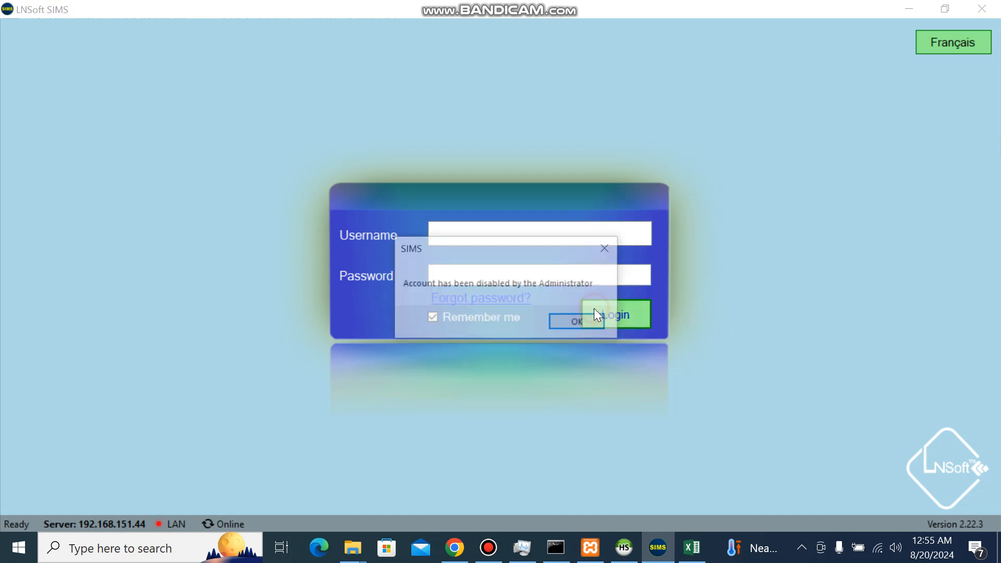
{"action": "left_click", "coordinate": [568, 323]}
Sign in with the admin username and its password
{"action": "left_click", "coordinate": [452, 231]}
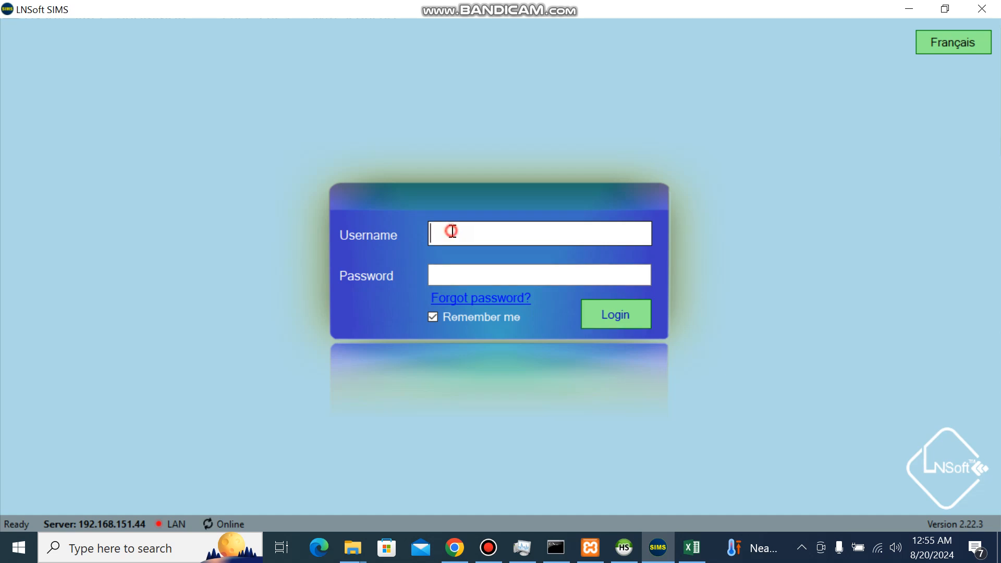
{"action": "type", "text": "admin"}
{"action": "key", "text": "Tab"}
{"action": "type", "text": "●●●●●●●●●●●"}
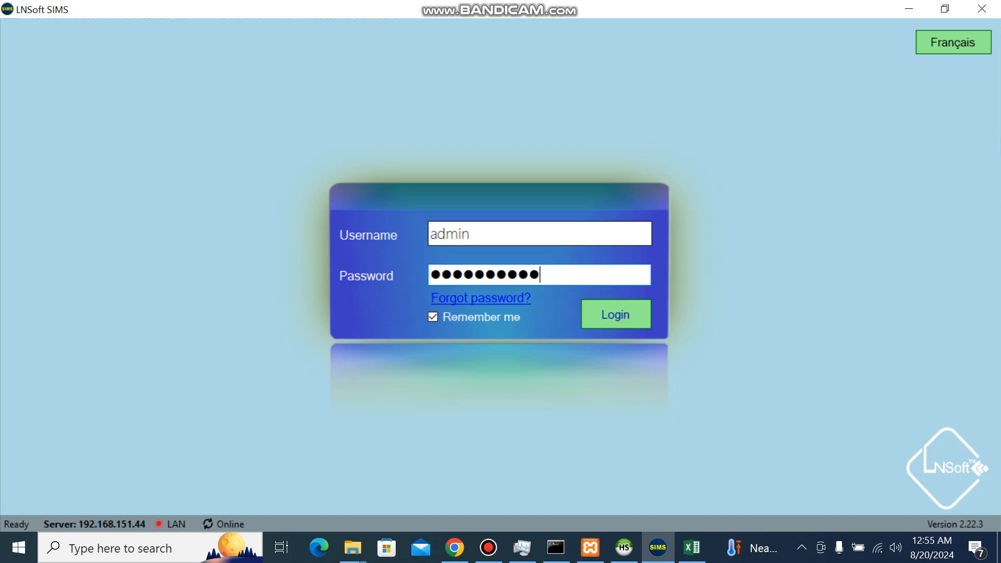
{"action": "key", "text": "Return"}
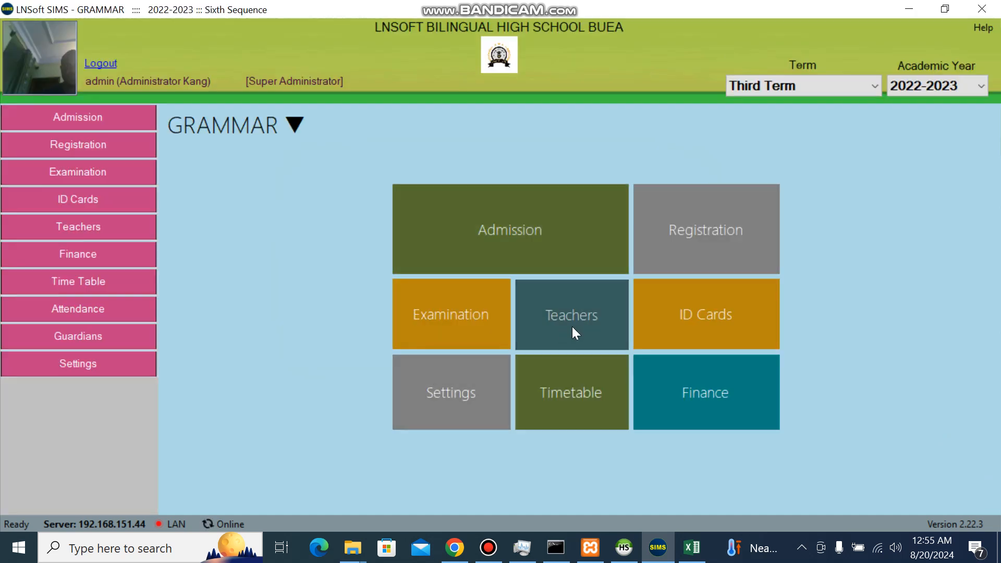
Open the Teachers staff list and bring up its staff actions context menu
{"action": "left_click", "coordinate": [594, 336]}
{"action": "left_click_drag", "start_coordinate": [992, 191], "coordinate": [992, 230]}
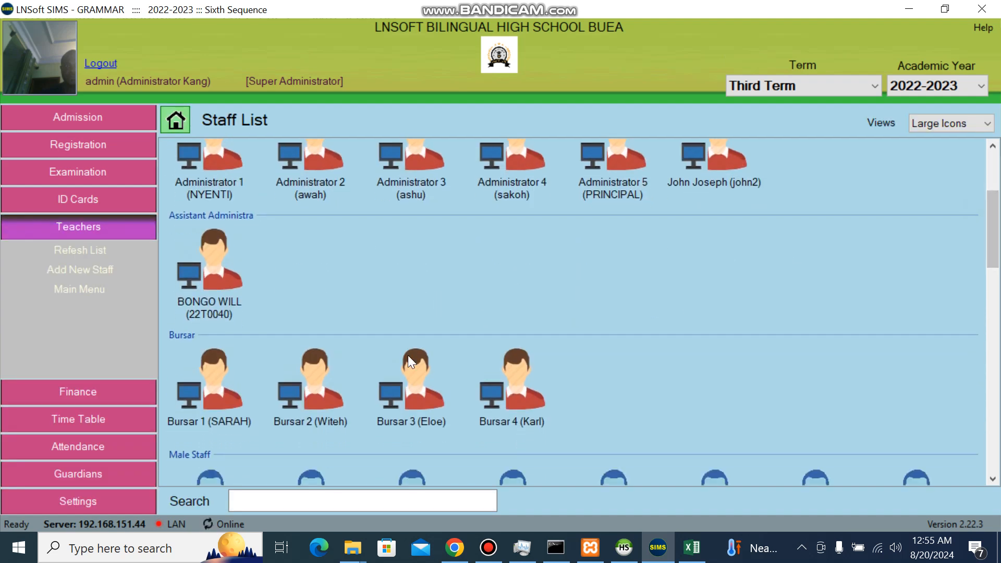
{"action": "right_click", "coordinate": [352, 273]}
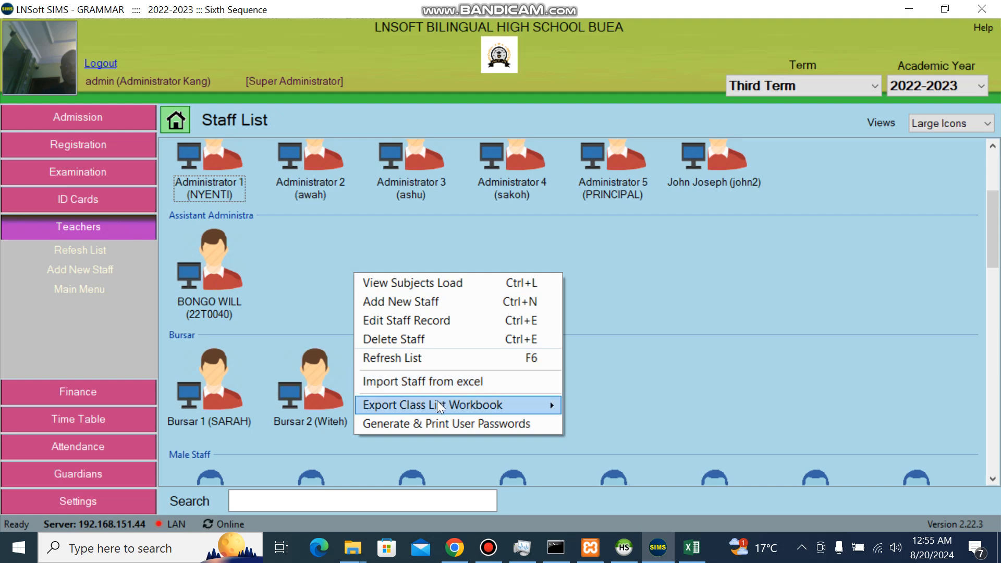
{"action": "mouse_move", "coordinate": [433, 402]}
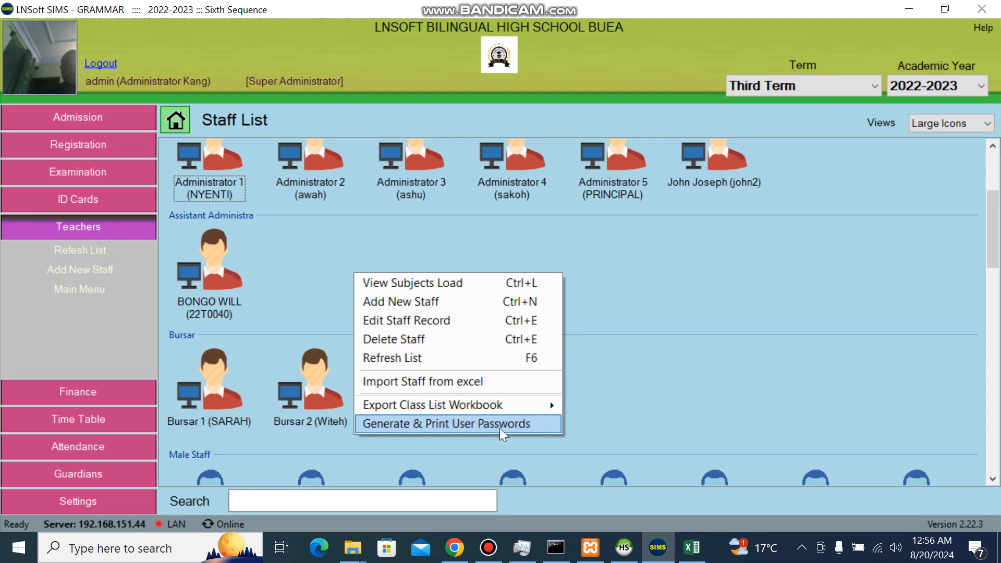
Untick 'Generate ONLY for those with no password' and generate passwords for all staff
{"action": "left_click", "coordinate": [430, 423]}
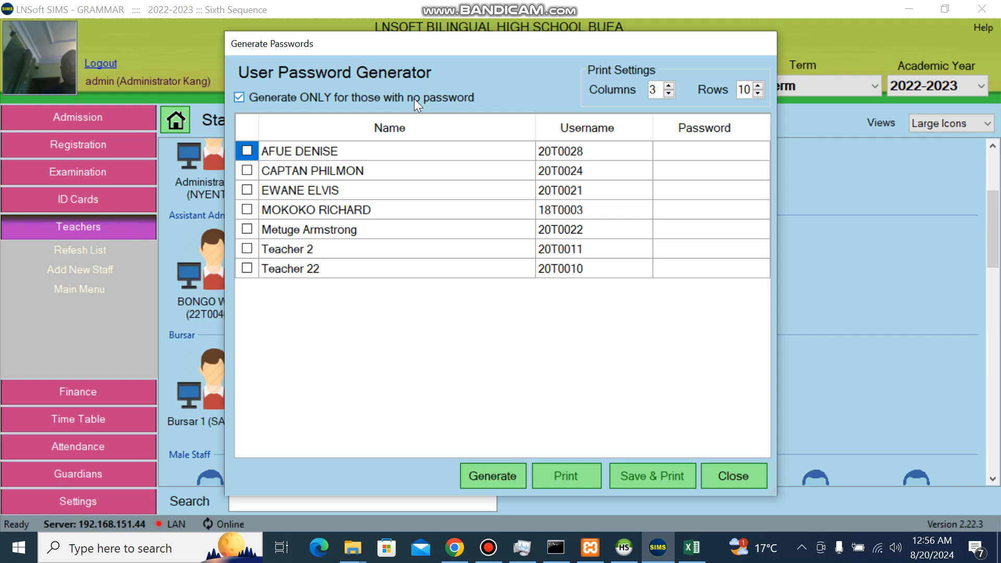
{"action": "left_click", "coordinate": [239, 98]}
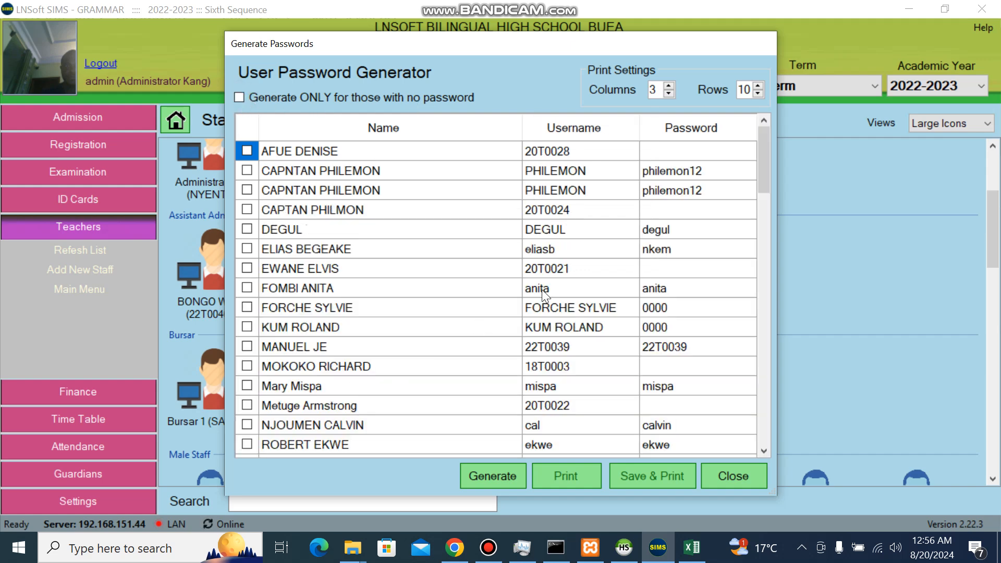
{"action": "mouse_move", "coordinate": [764, 146]}
{"action": "left_mouse_down"}
{"action": "mouse_move", "coordinate": [774, 189]}
{"action": "mouse_move", "coordinate": [759, 335]}
{"action": "mouse_move", "coordinate": [764, 428]}
{"action": "mouse_move", "coordinate": [763, 151]}
{"action": "left_mouse_up"}
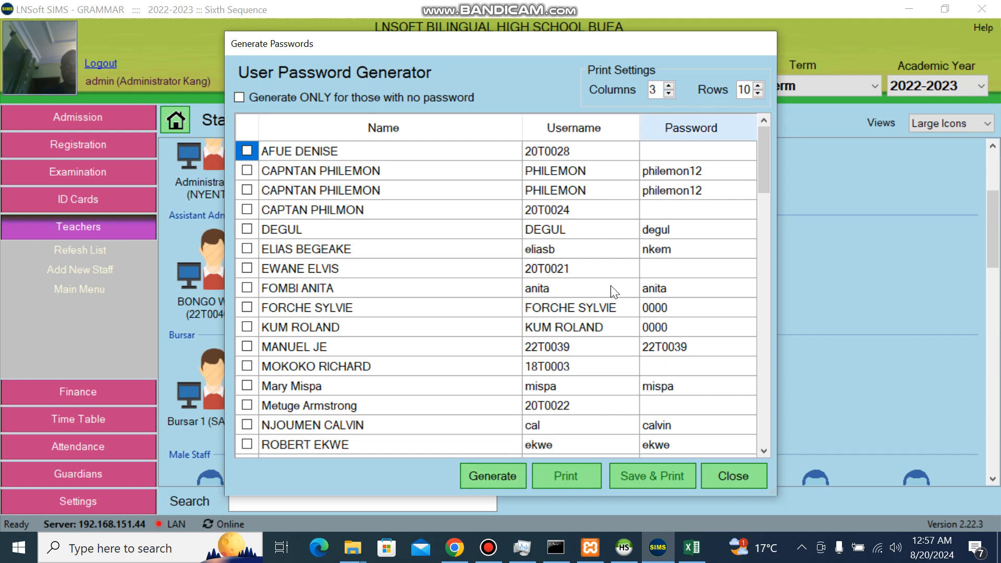
{"action": "left_click", "coordinate": [501, 480]}
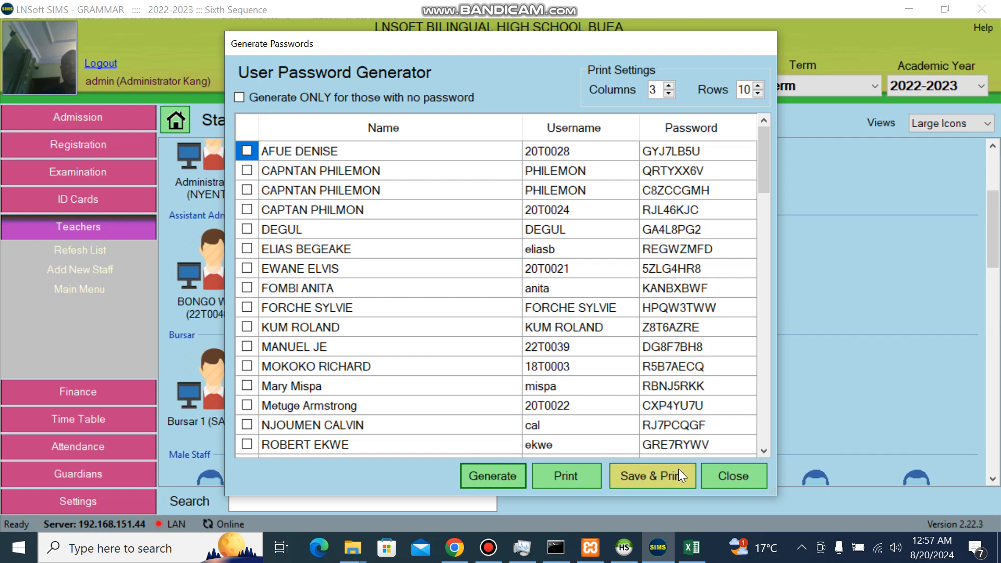
Reopen the Generate & Print User Passwords tool with all staff included, not only those without passwords
{"action": "left_click", "coordinate": [726, 478]}
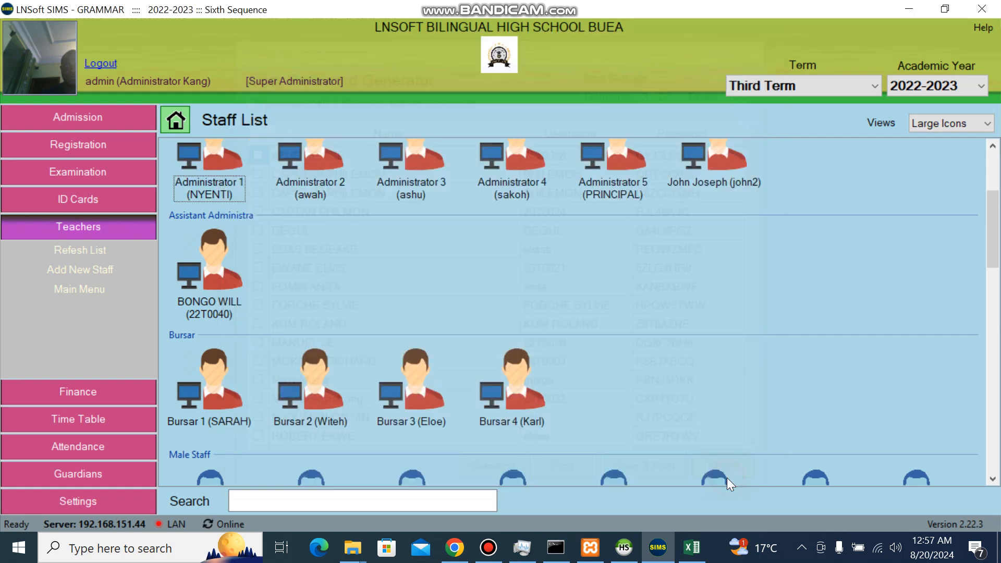
{"action": "right_click", "coordinate": [281, 267]}
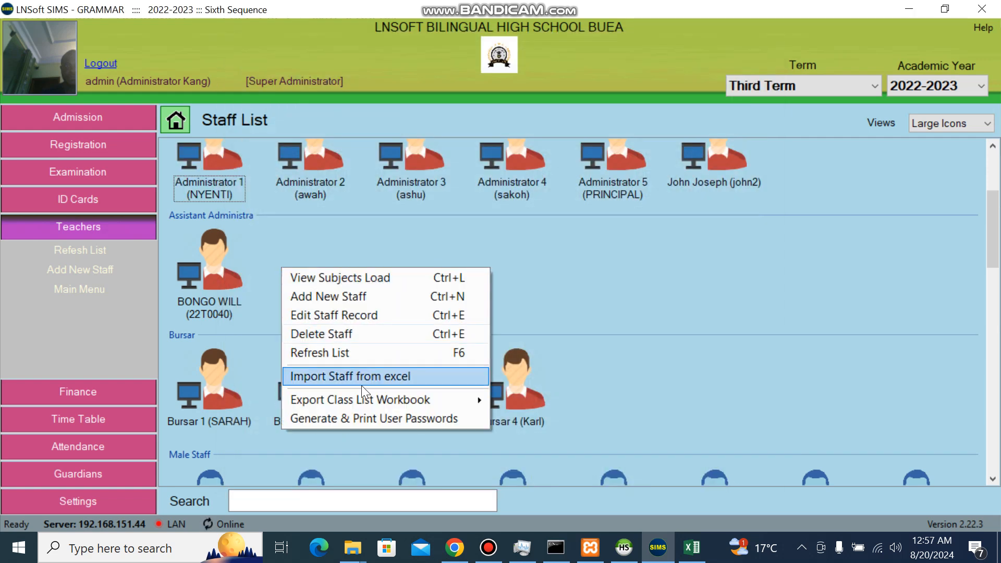
{"action": "left_click", "coordinate": [349, 415]}
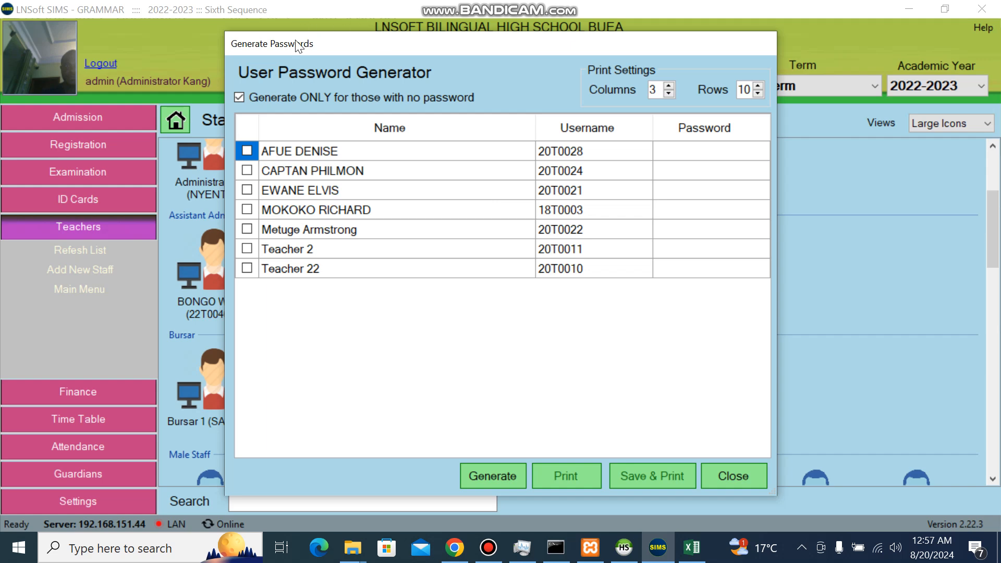
{"action": "left_click", "coordinate": [241, 97]}
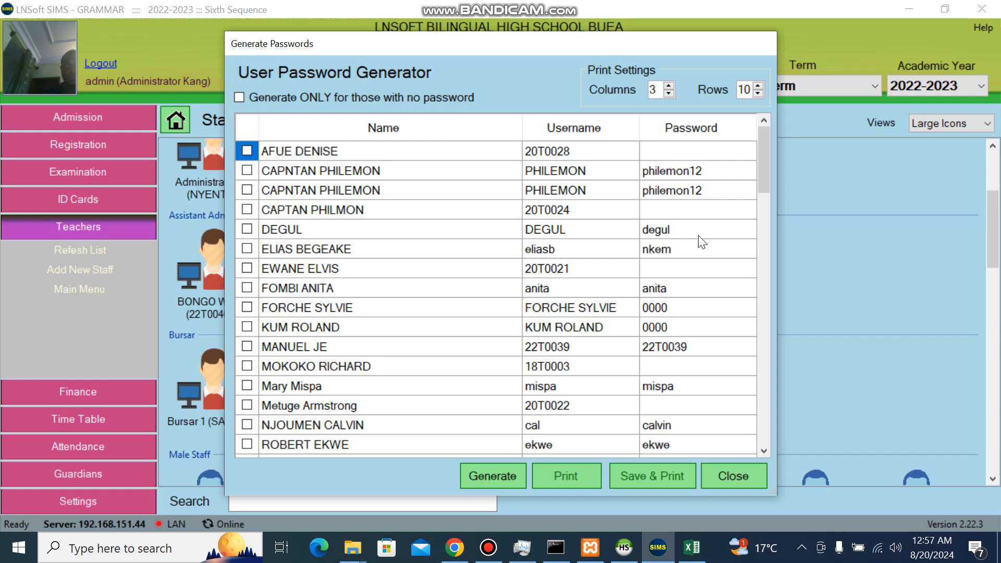
Generate fresh passwords for all staff, save them, and print the login slips to preview
{"action": "left_click", "coordinate": [500, 476]}
{"action": "left_click", "coordinate": [639, 481]}
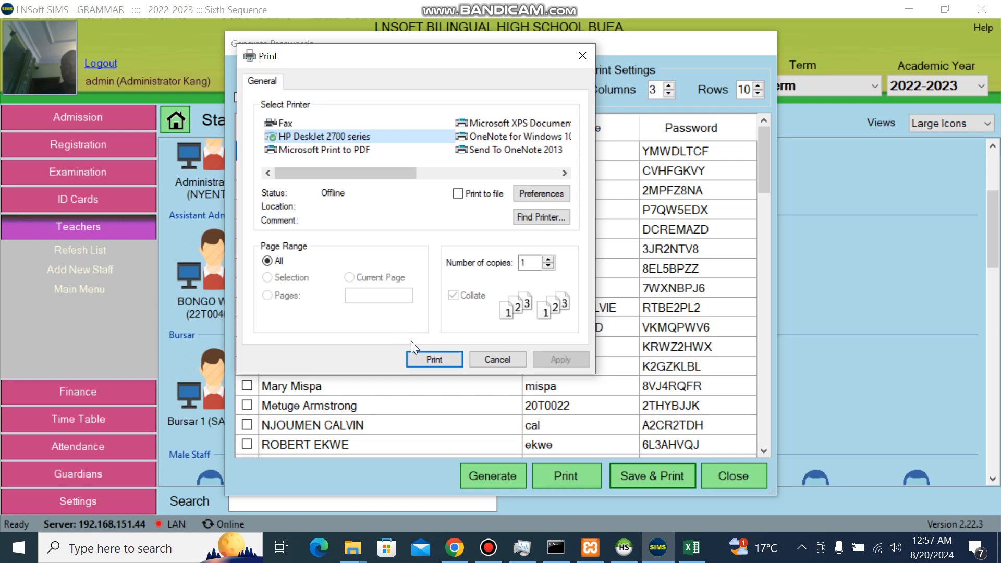
{"action": "left_click", "coordinate": [429, 359]}
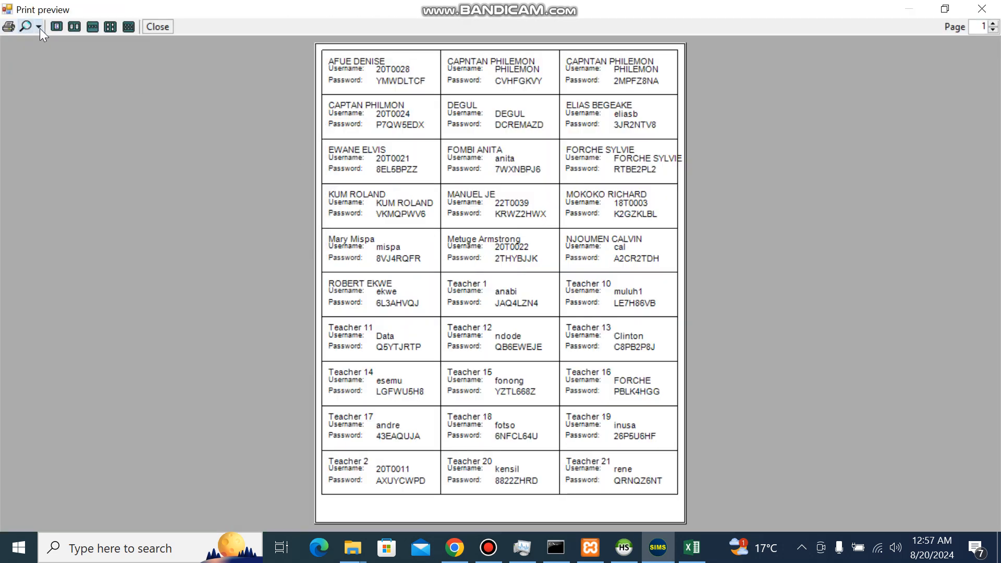
Inspect the login slips at 150% zoom, then close the print preview and password generator
{"action": "left_click", "coordinate": [40, 28]}
{"action": "left_click", "coordinate": [70, 92]}
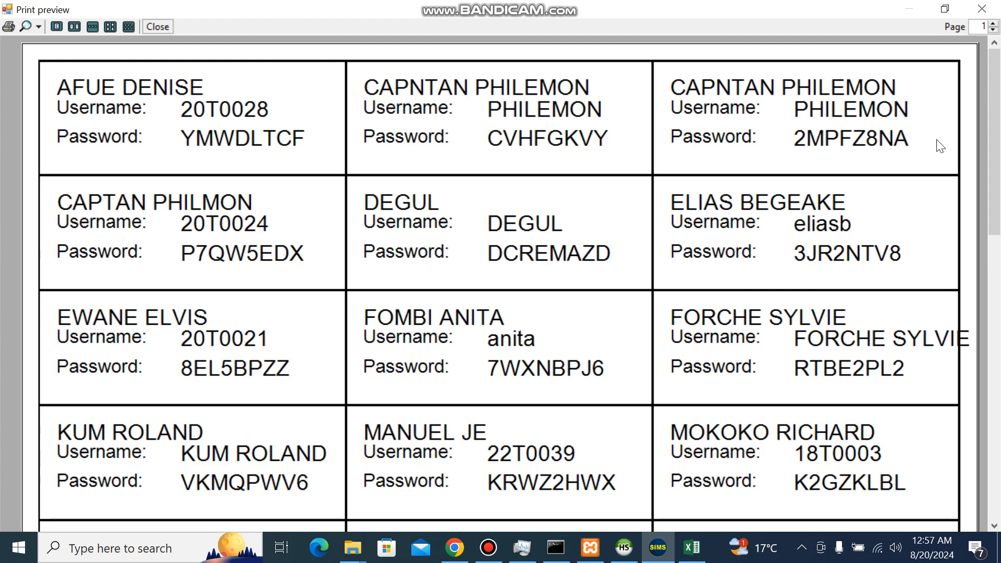
{"action": "left_click", "coordinate": [997, 5]}
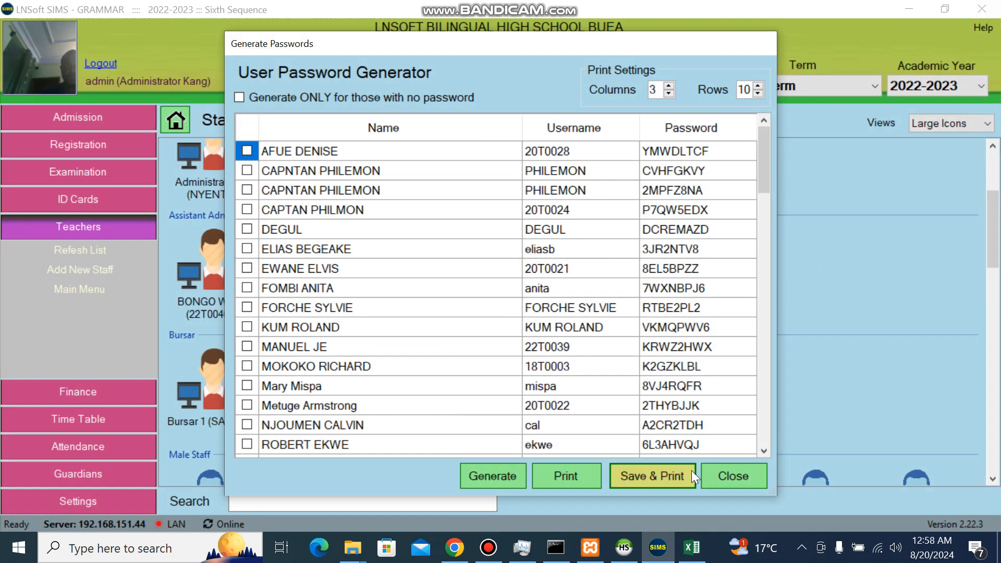
{"action": "left_click", "coordinate": [719, 474]}
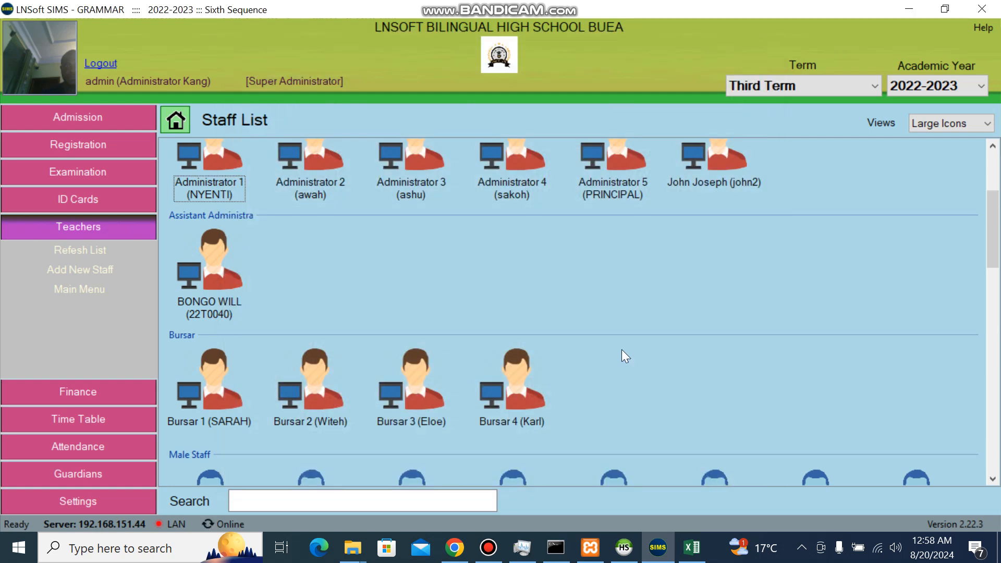
{"action": "left_click", "coordinate": [958, 124]}
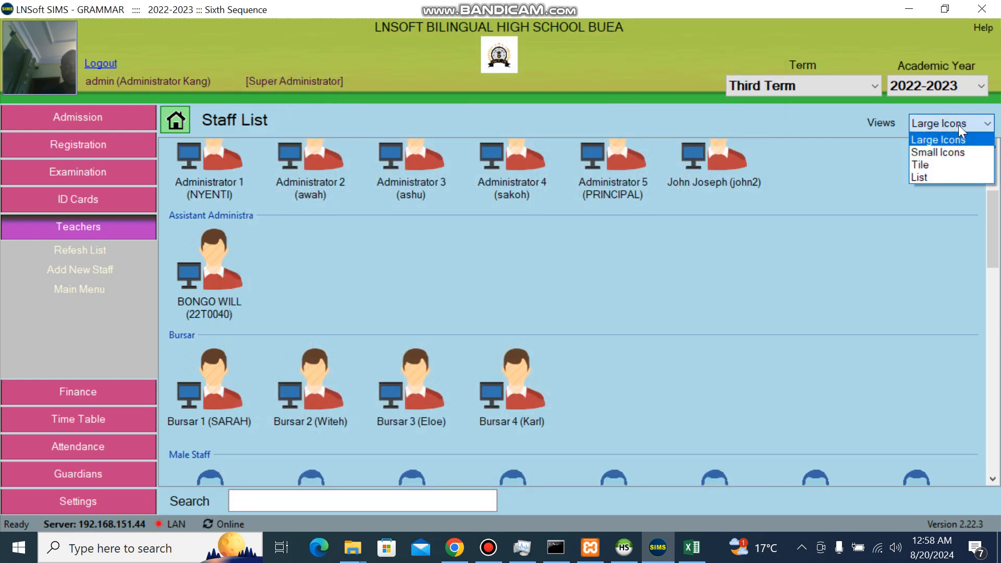
{"action": "left_click", "coordinate": [942, 152]}
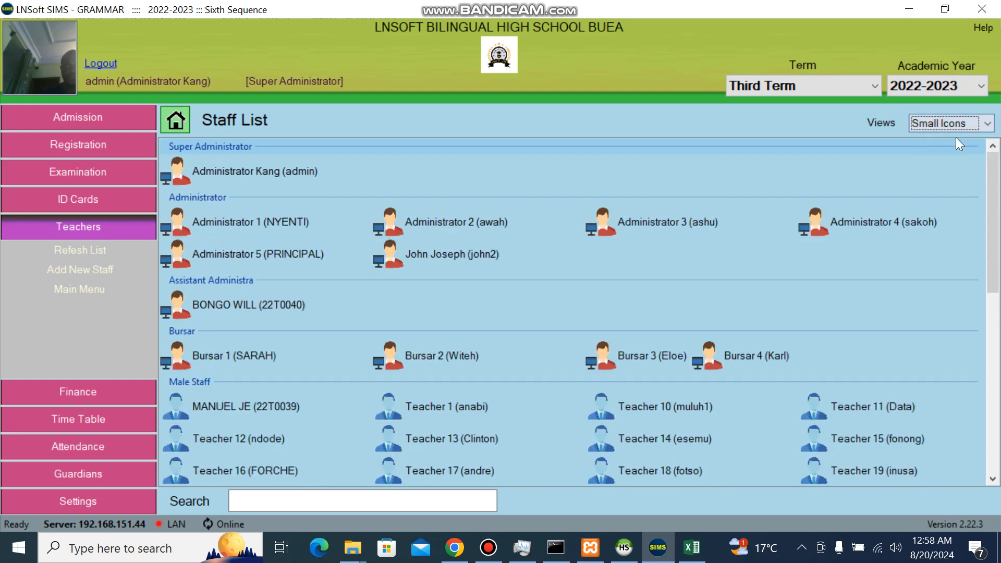
{"action": "left_click", "coordinate": [956, 120]}
{"action": "left_click", "coordinate": [933, 160]}
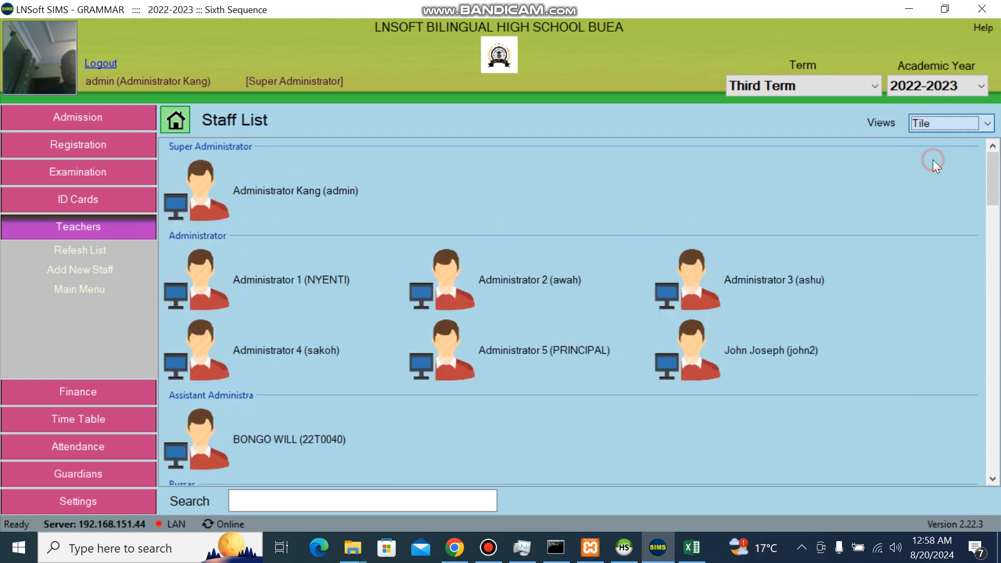
{"action": "left_click", "coordinate": [954, 123]}
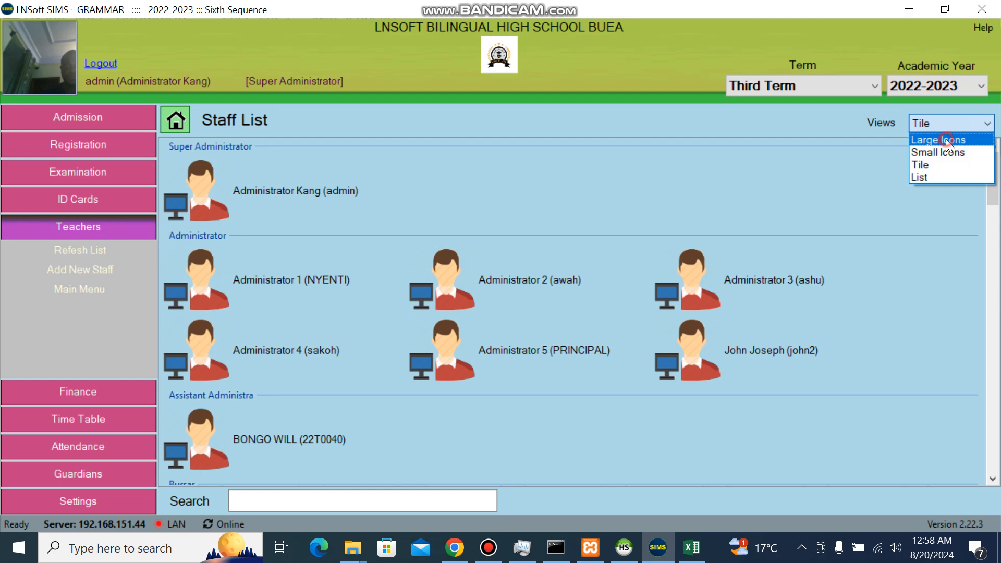
{"action": "left_click", "coordinate": [955, 136]}
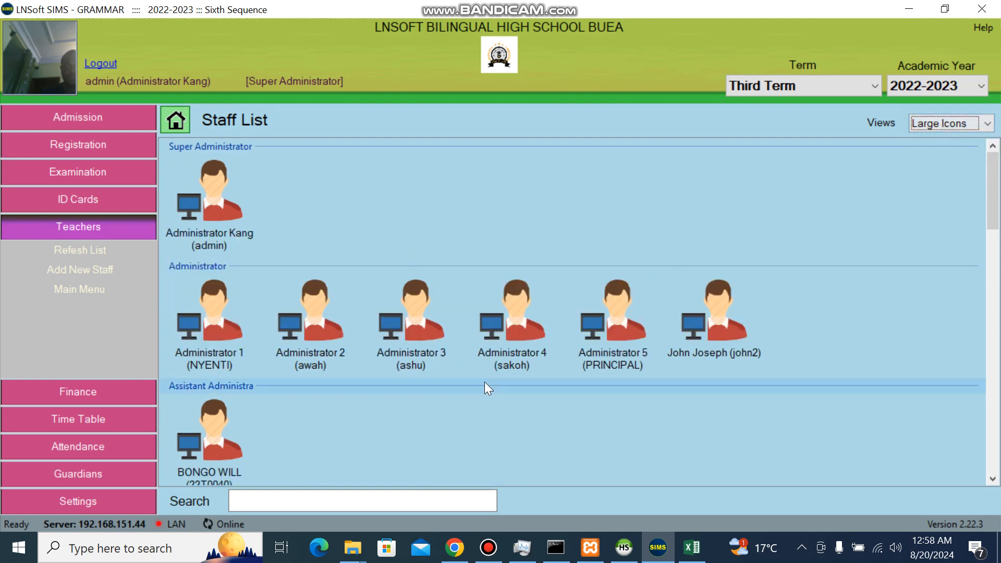
{"action": "left_click", "coordinate": [298, 498]}
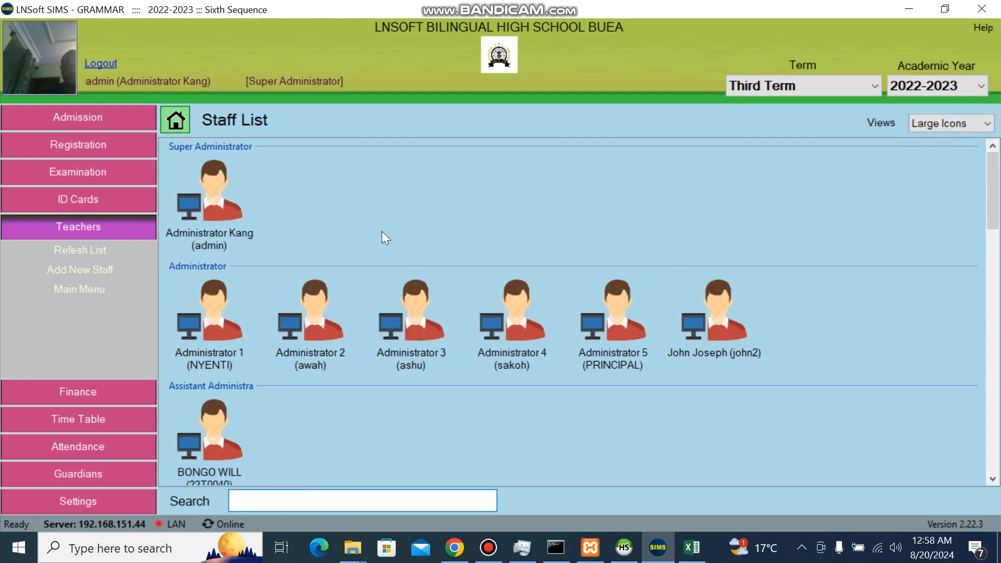
{"action": "right_click", "coordinate": [331, 202]}
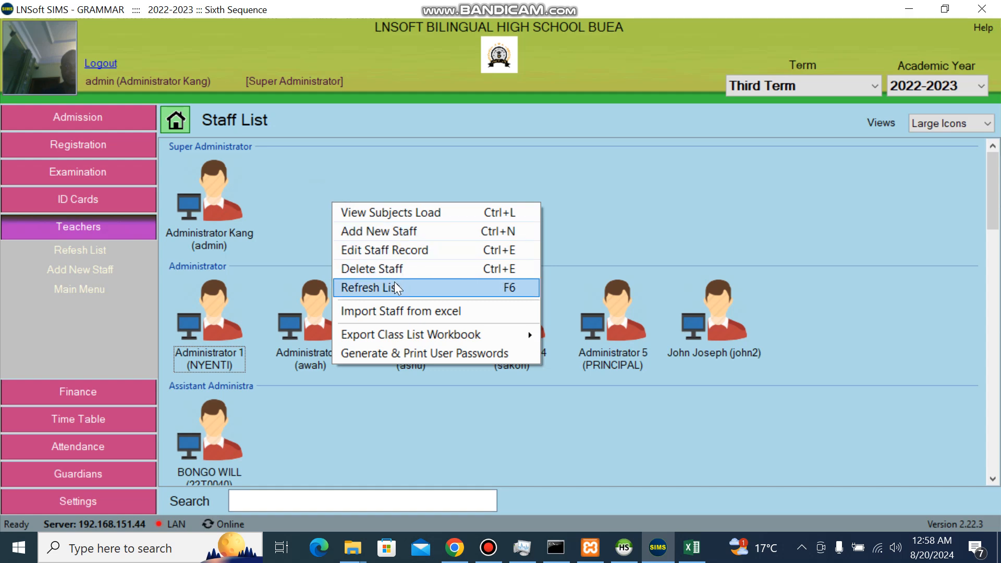
{"action": "left_click", "coordinate": [330, 189]}
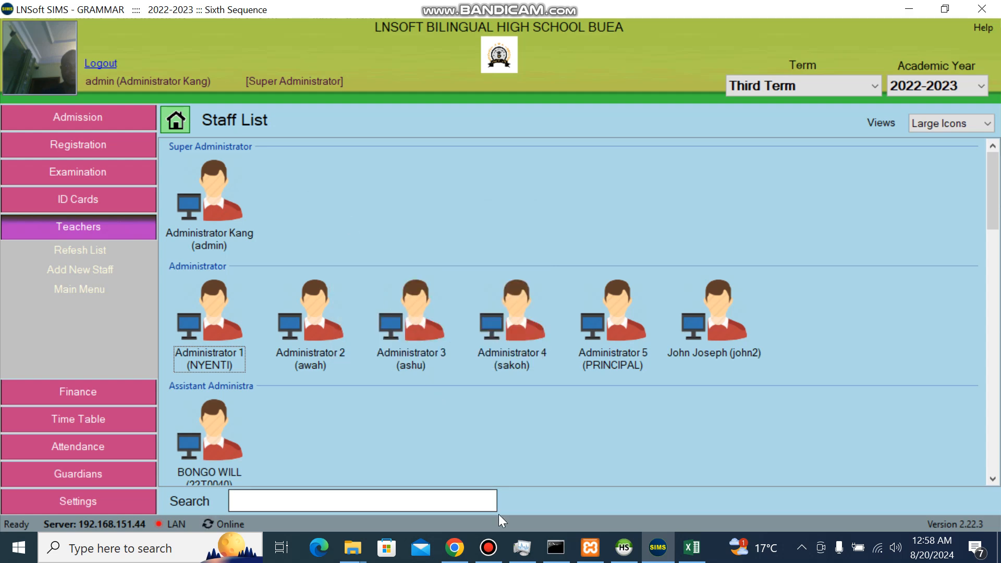